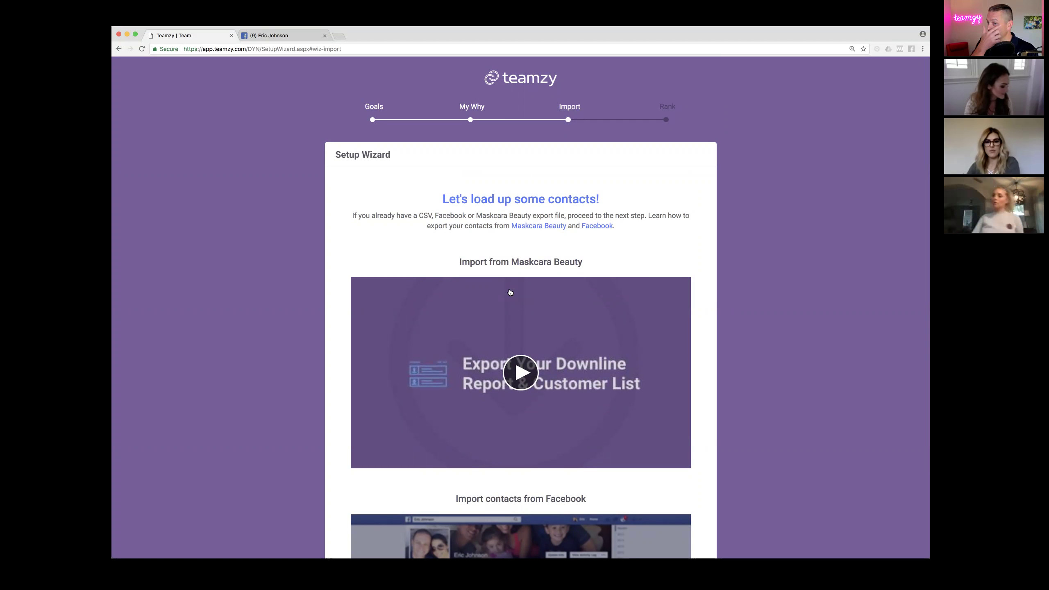
# Look through the contact import tutorials in the setup wizard and skip the wizard for now.
pyautogui.scroll(-2, 510, 292)
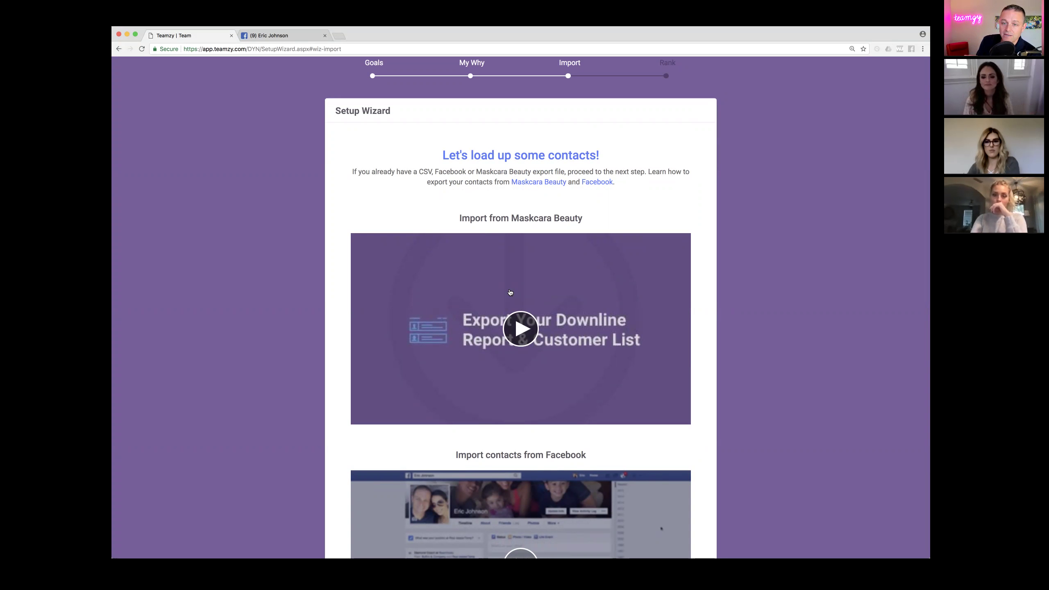
pyautogui.scroll(-5, 512, 290)
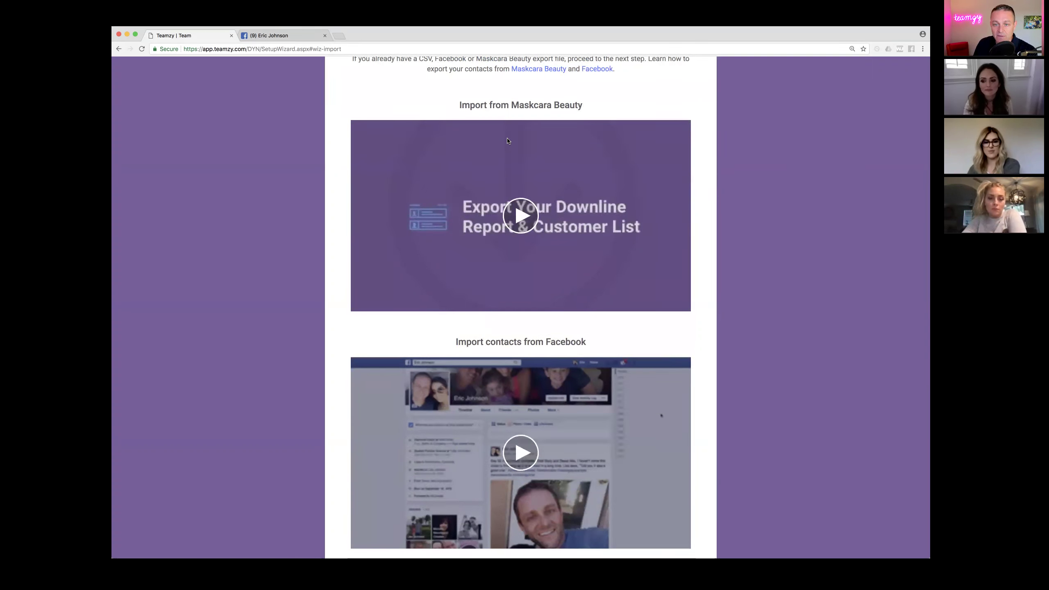
pyautogui.scroll(-9, 492, 310)
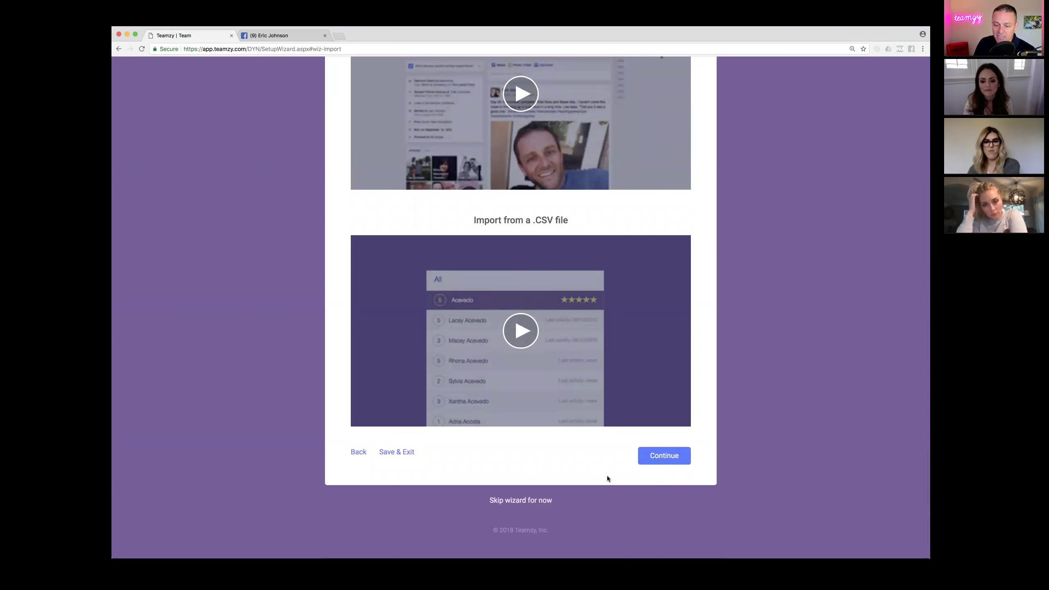
pyautogui.click(532, 502)
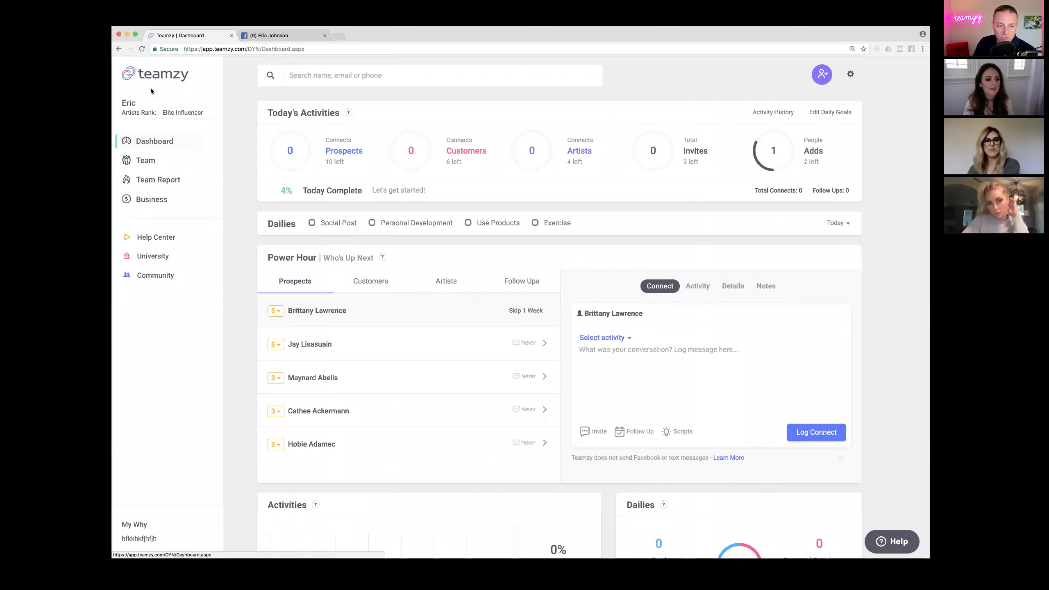
# Open the Team contact list and turn on Rank Mode for all contacts.
pyautogui.click(142, 162)
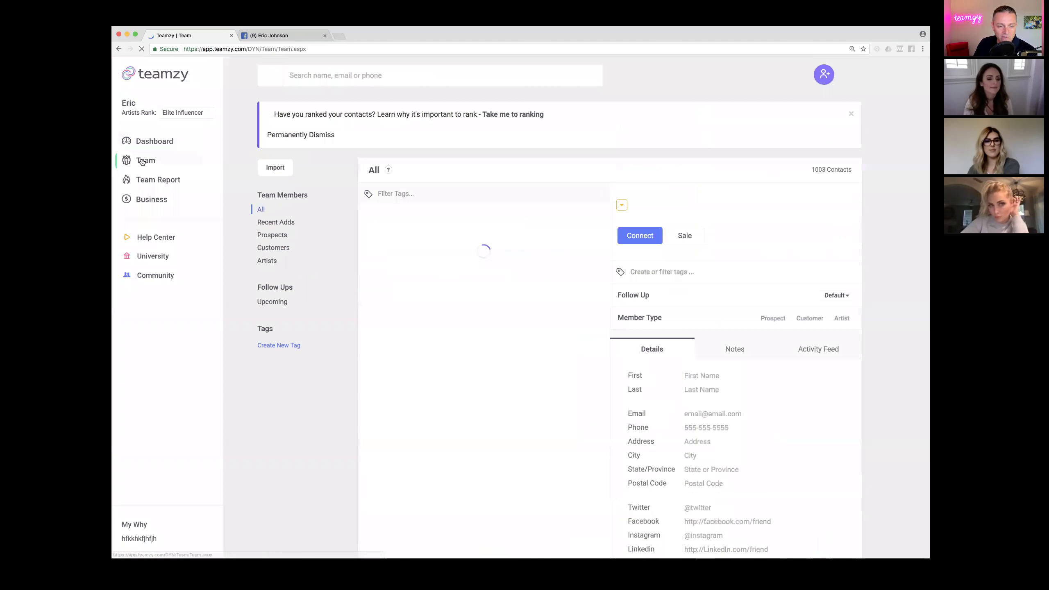
pyautogui.scroll(-1, 468, 341)
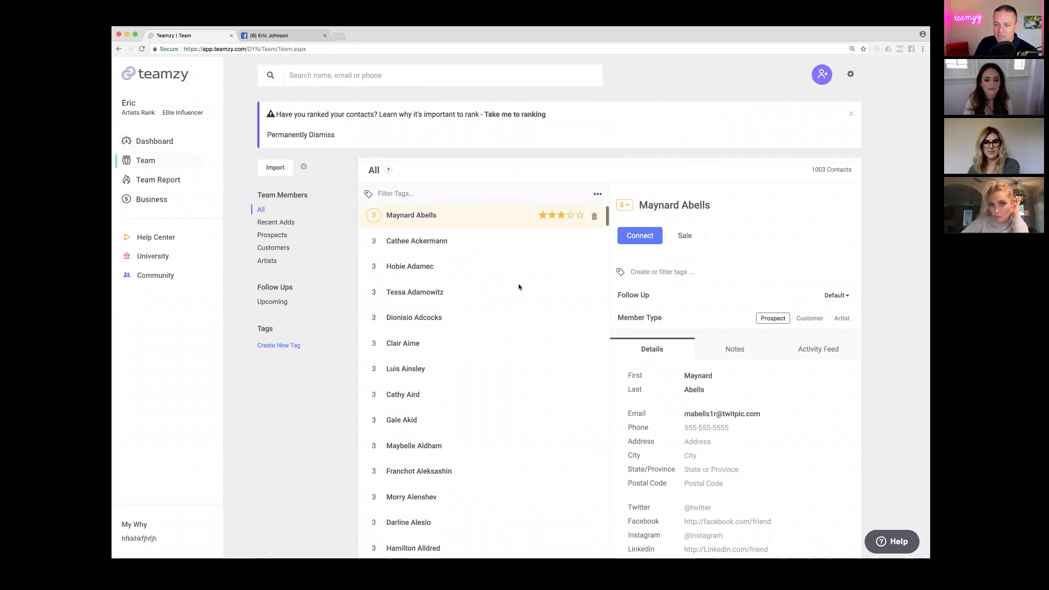
pyautogui.click(598, 194)
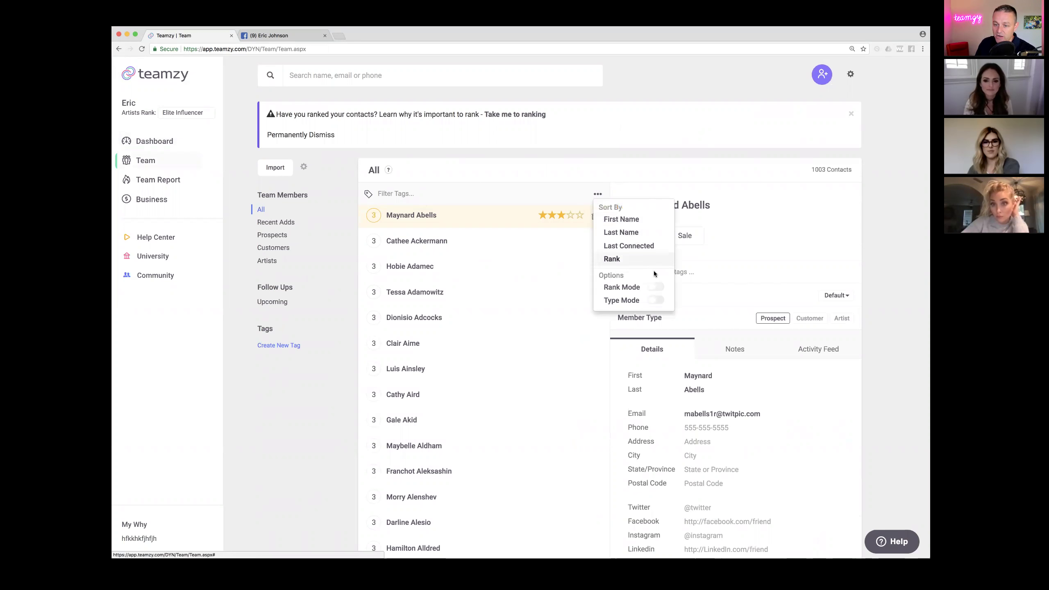
pyautogui.click(656, 288)
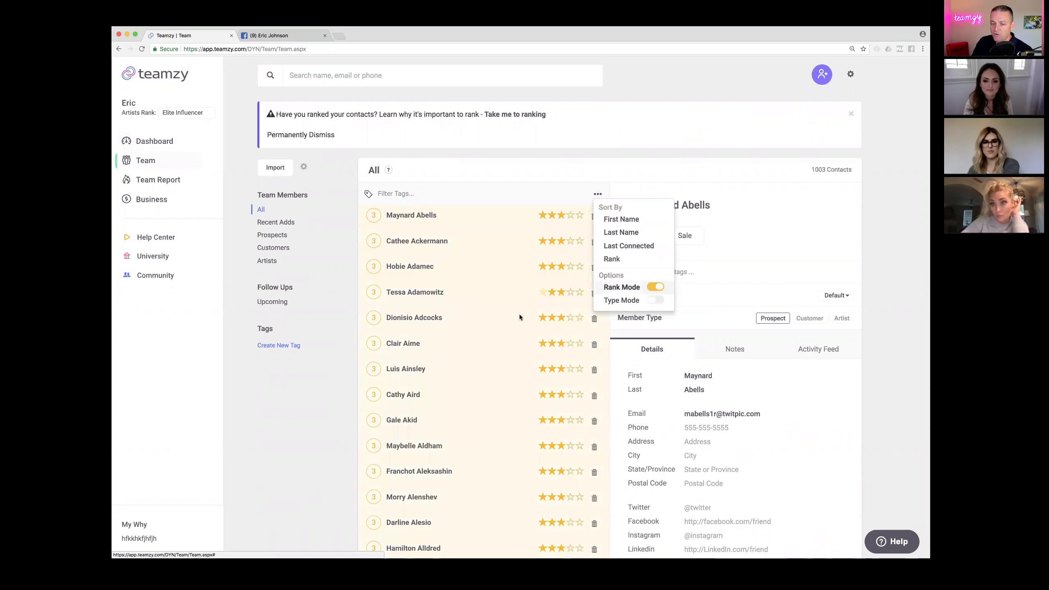
pyautogui.click(632, 190)
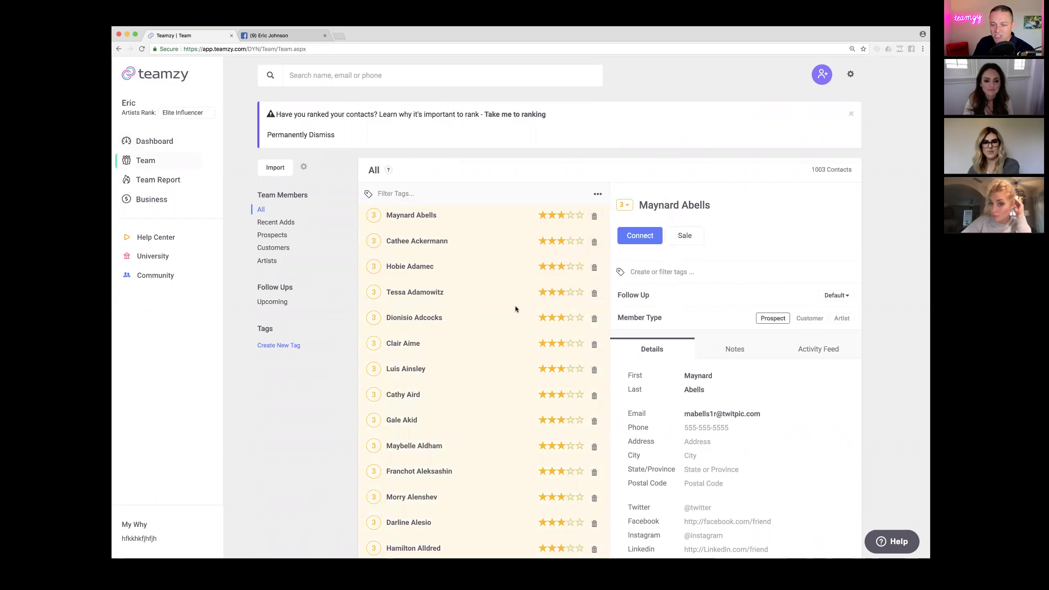
# Look over the star ratings in the contact list and read the Ranking System definitions for one to five stars.
pyautogui.scroll(-2, 514, 306)
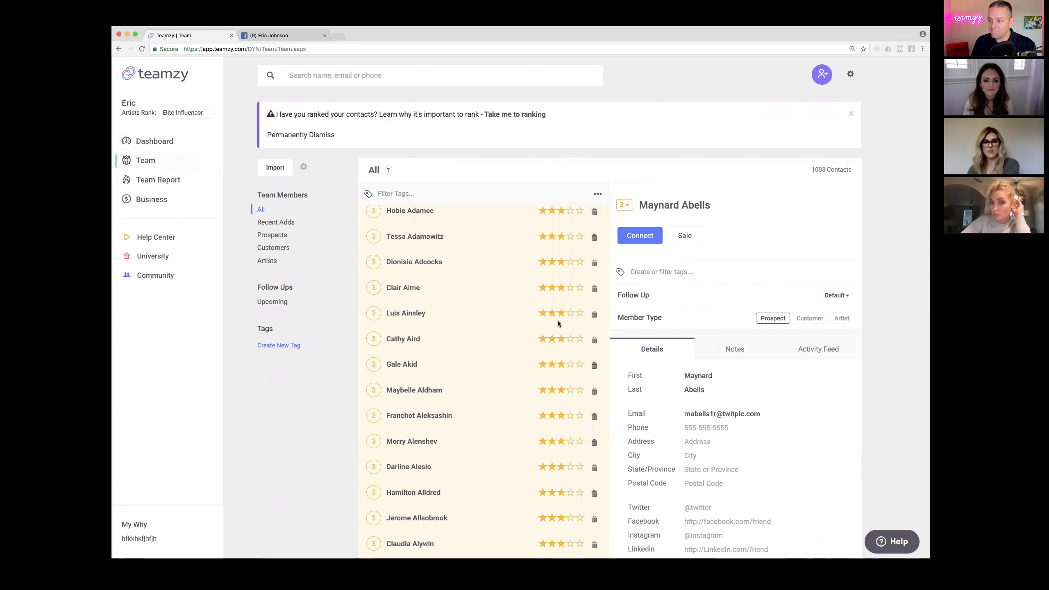
pyautogui.scroll(-3, 553, 335)
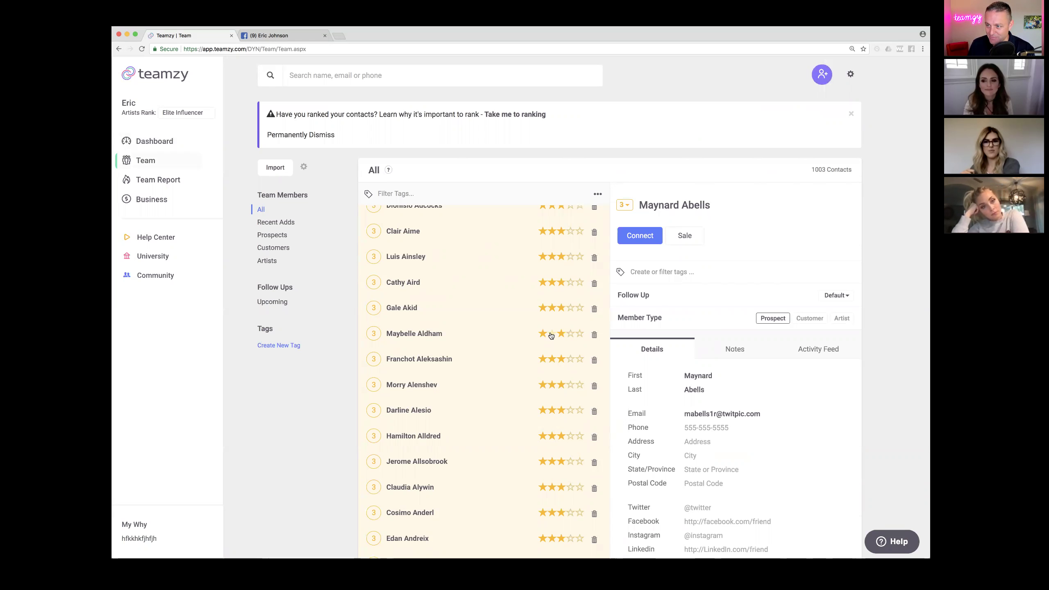
pyautogui.scroll(2, 431, 309)
pyautogui.click(387, 170)
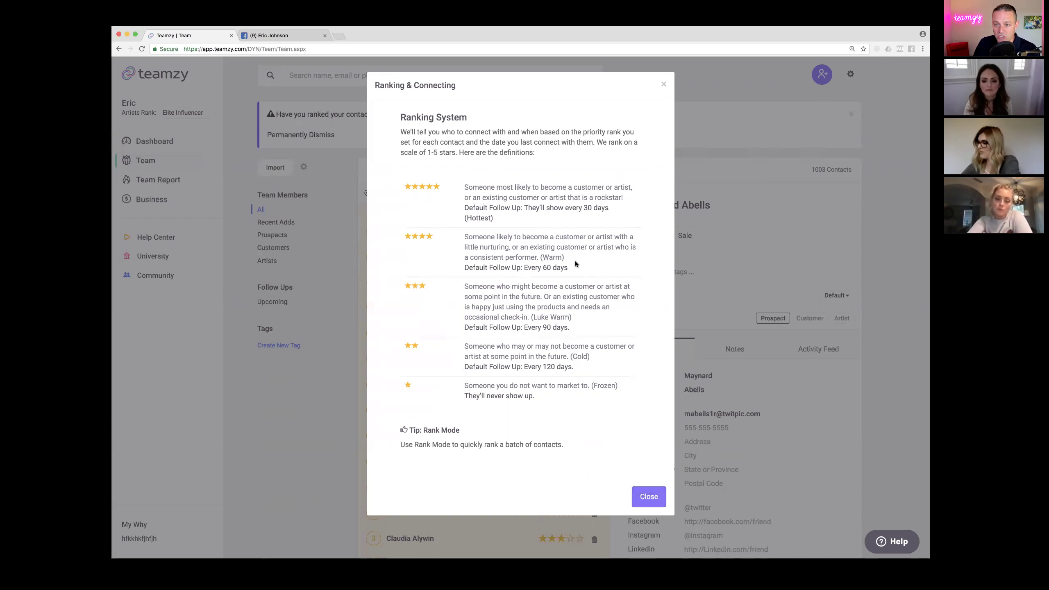
pyautogui.click(662, 86)
# Rank one of the three-star prospects further down the contact list with four stars.
pyautogui.scroll(-6, 465, 276)
pyautogui.scroll(-1, 465, 279)
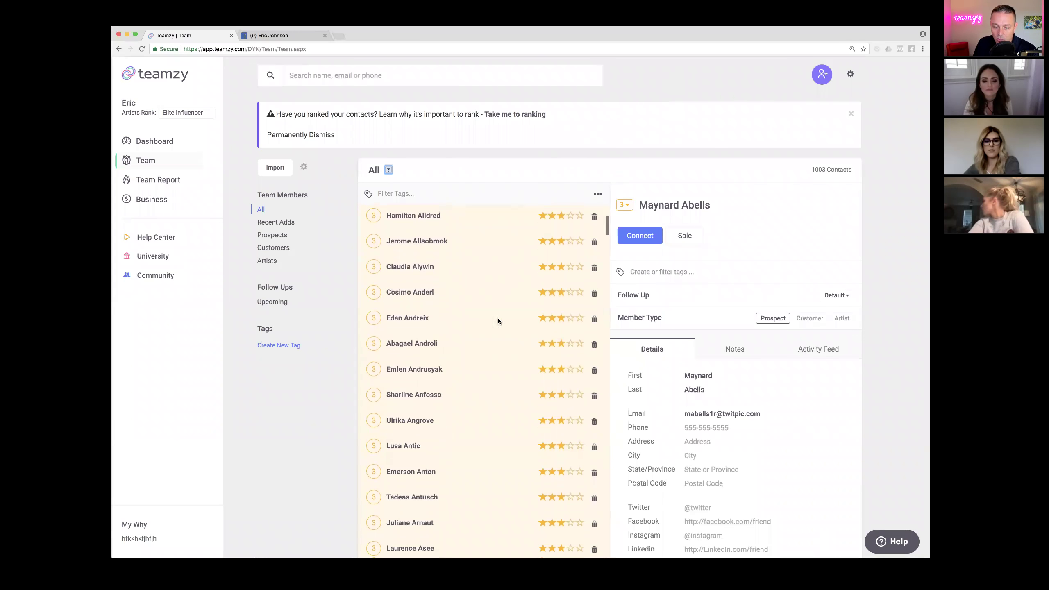
pyautogui.scroll(-1, 496, 359)
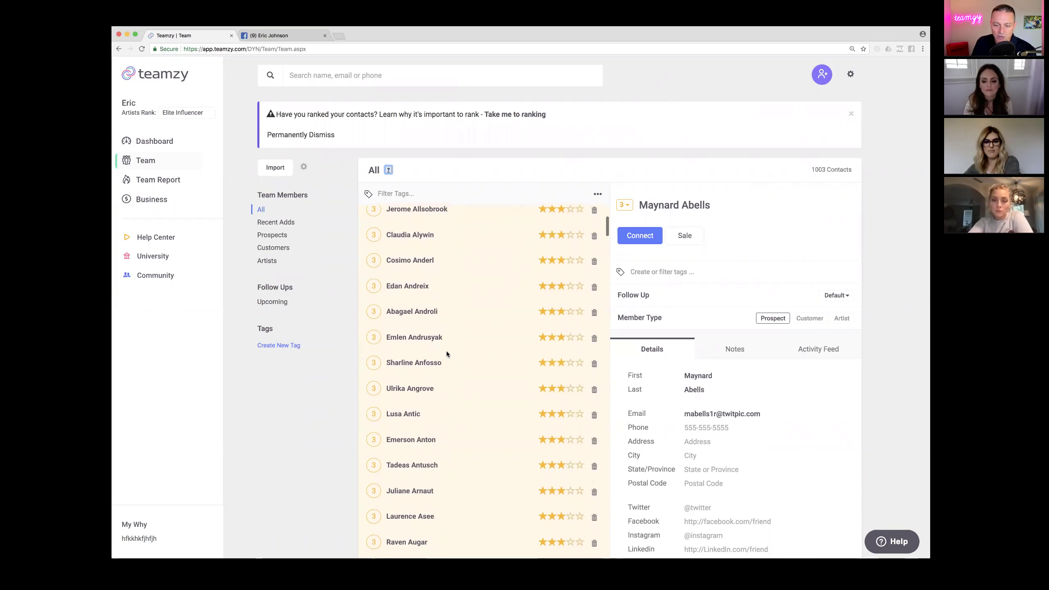
pyautogui.click(568, 339)
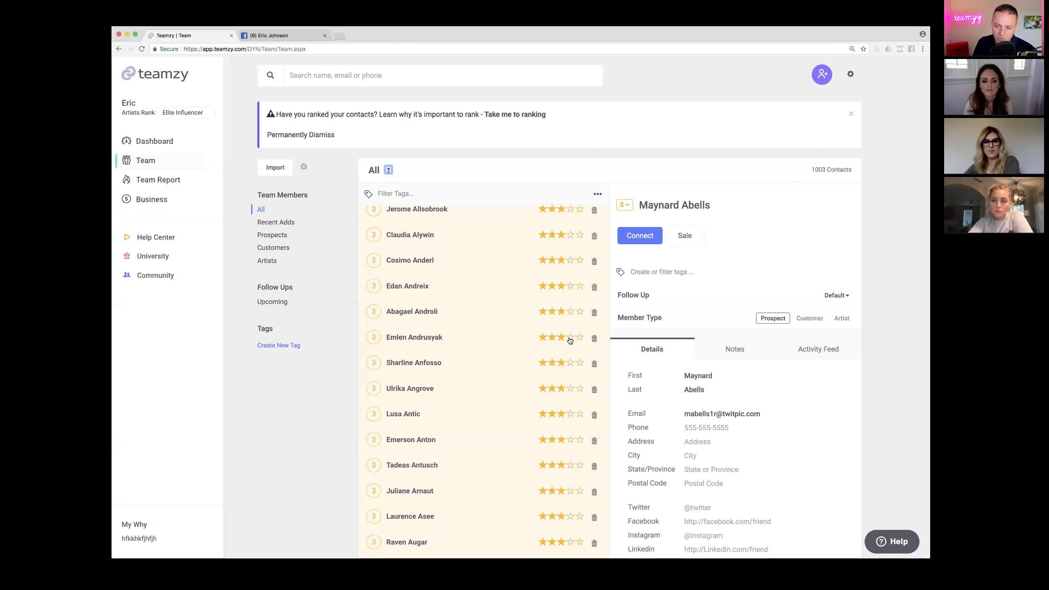
pyautogui.scroll(-2, 496, 377)
pyautogui.scroll(-1, 496, 378)
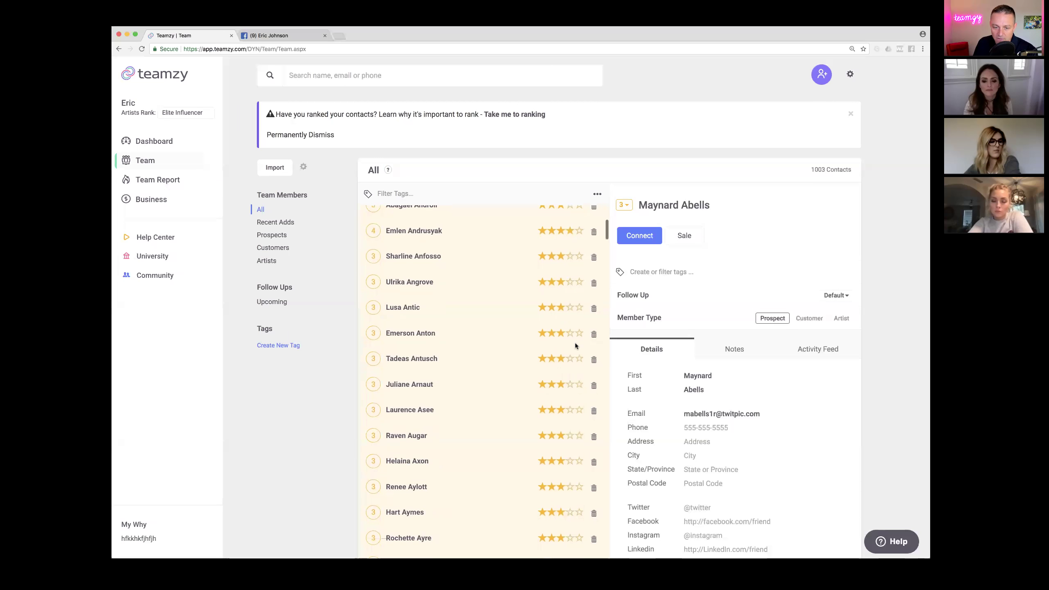
pyautogui.scroll(-2, 528, 400)
pyautogui.scroll(-2, 528, 404)
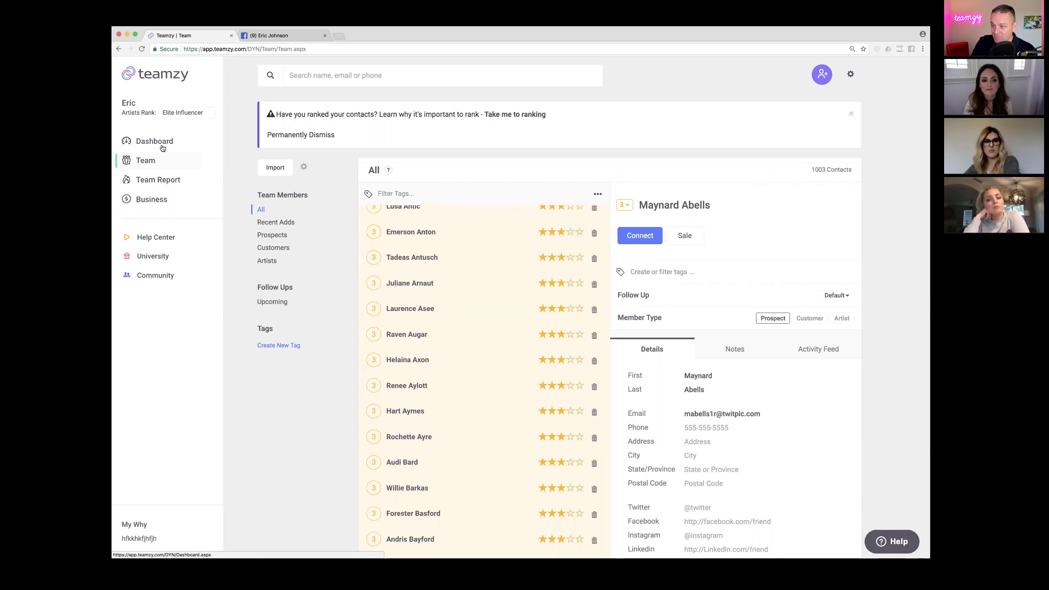
# Return to the Dashboard and review the Today's Activities goals for prospects, customers, artists, invites and adds.
pyautogui.click(140, 143)
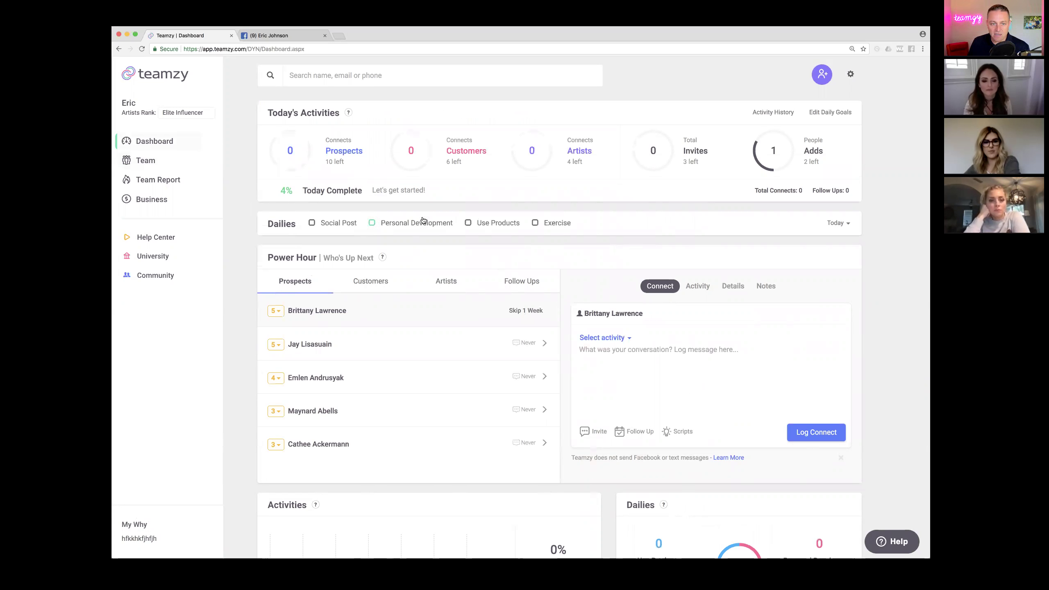
pyautogui.moveTo(310, 136)
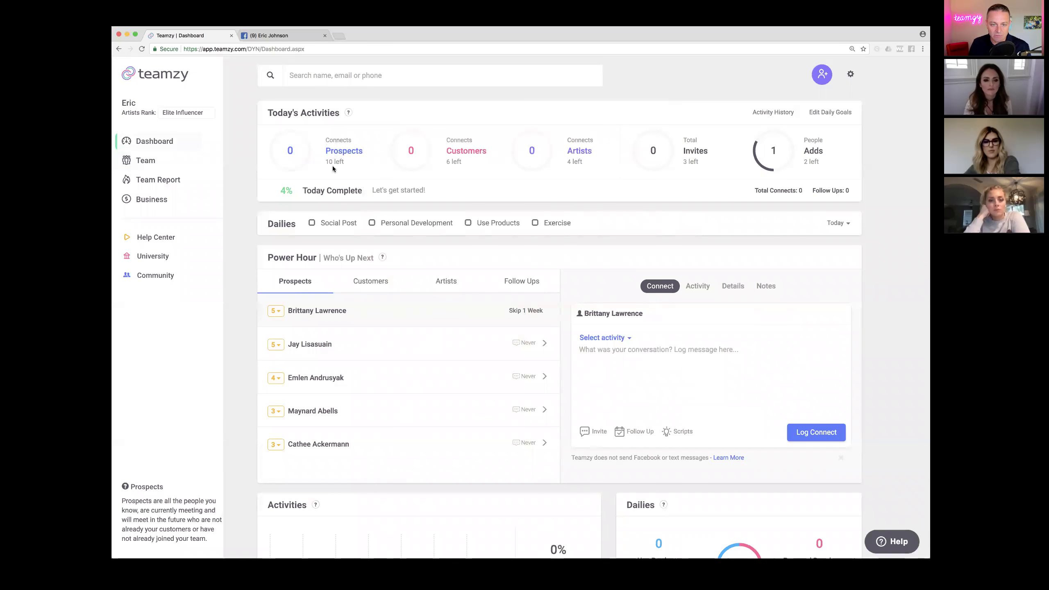
pyautogui.moveTo(459, 158)
pyautogui.moveTo(565, 160)
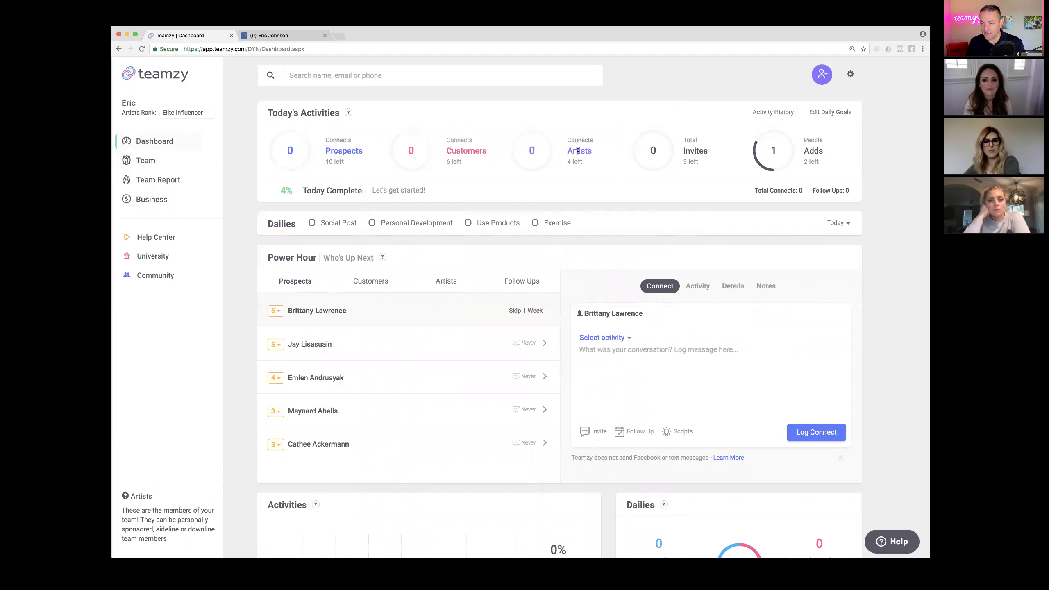
pyautogui.moveTo(697, 150)
pyautogui.moveTo(789, 163)
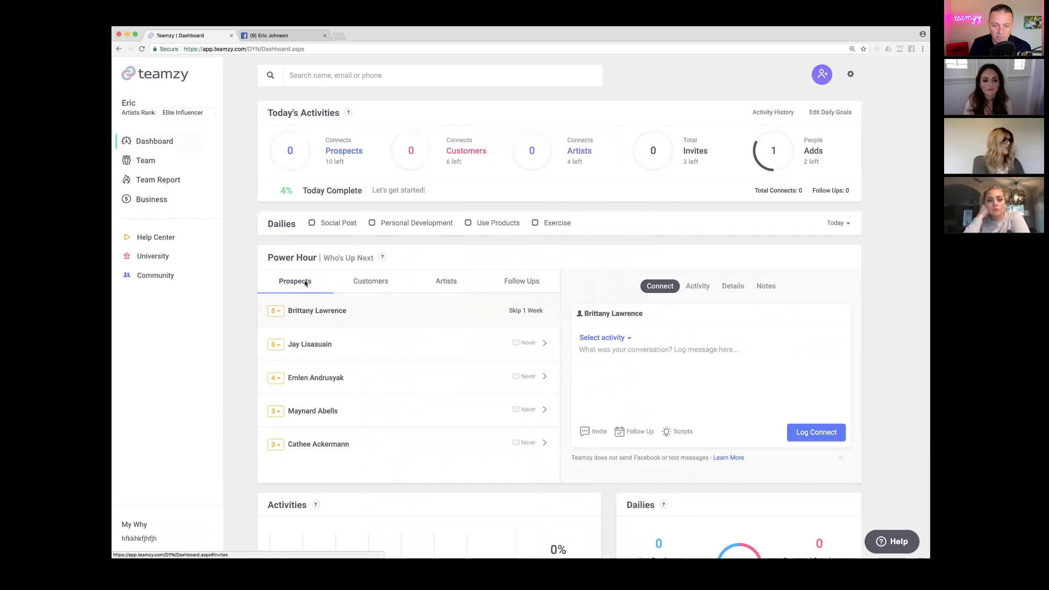
# Review the Power Hour lists for Customers, Artists and Follow Ups, and return to the Prospects list.
pyautogui.click(375, 281)
pyautogui.click(457, 284)
pyautogui.click(528, 281)
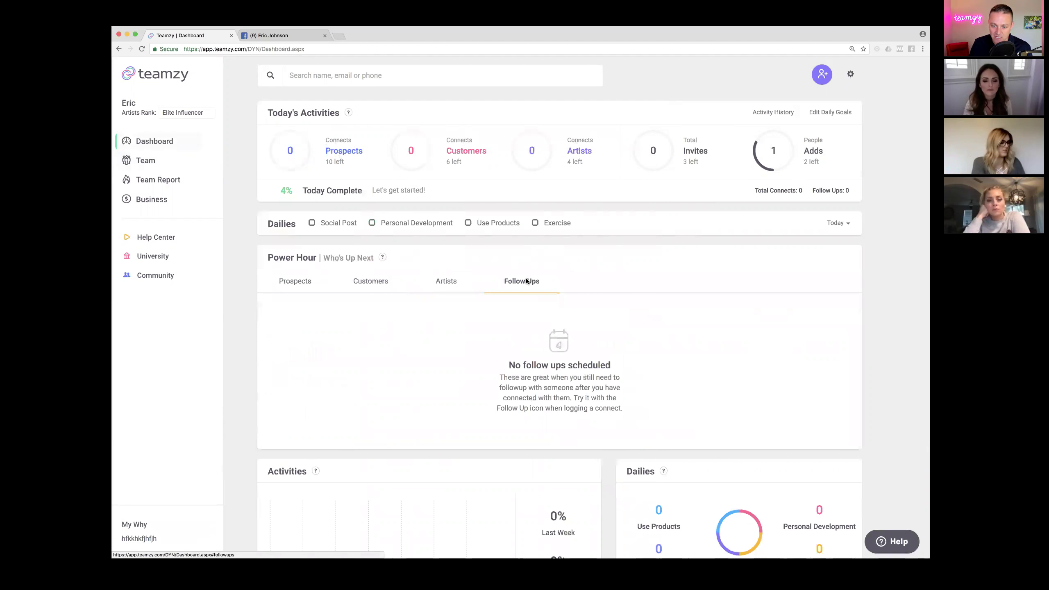
pyautogui.click(309, 278)
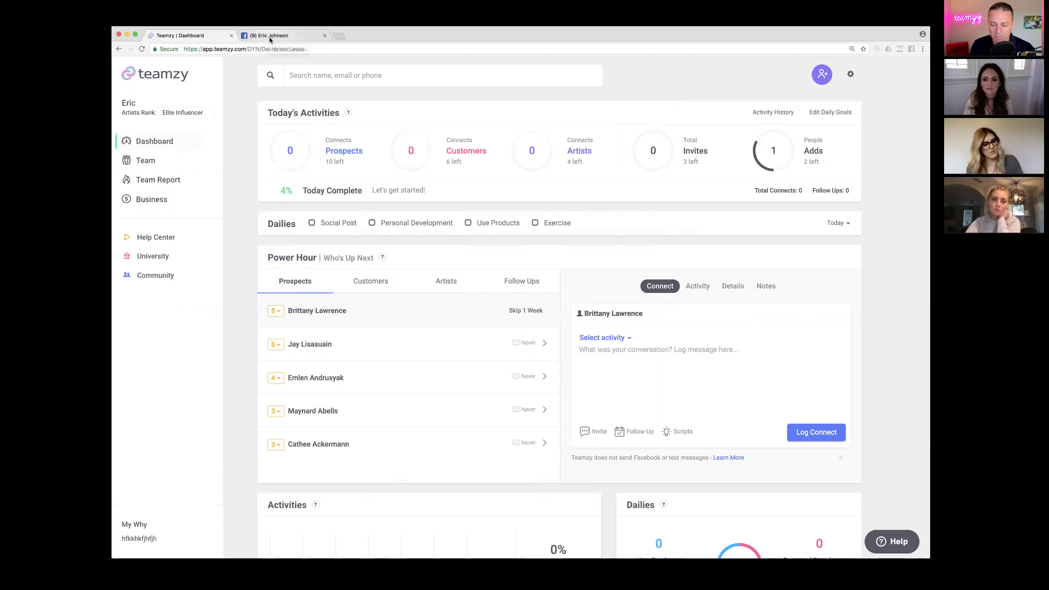
# Check the activity types available for logging a connect, then view the Facebook profile page and return to the Teamzy dashboard.
pyautogui.click(598, 339)
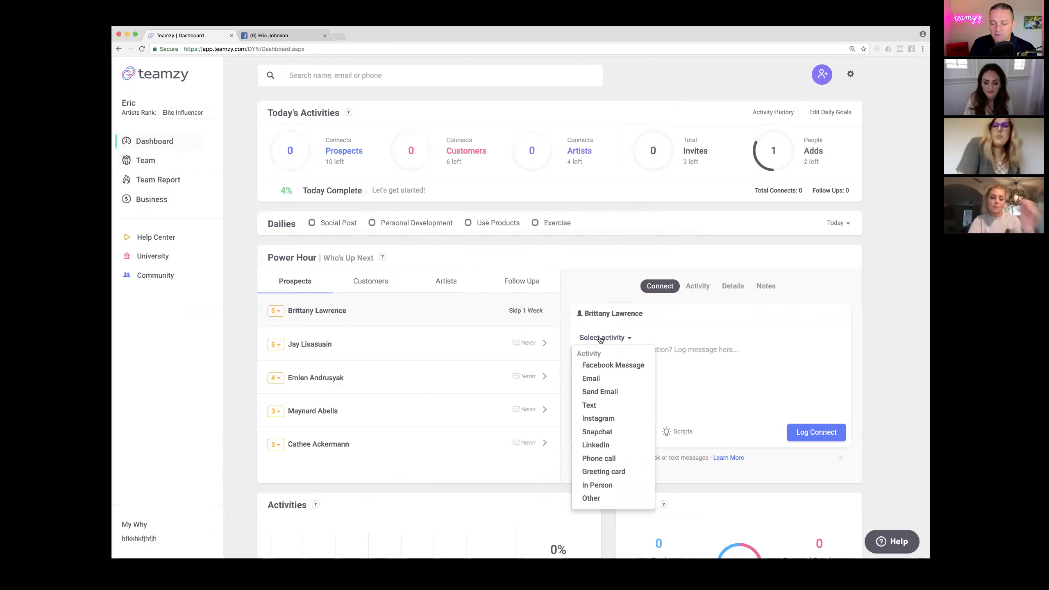
pyautogui.click(599, 272)
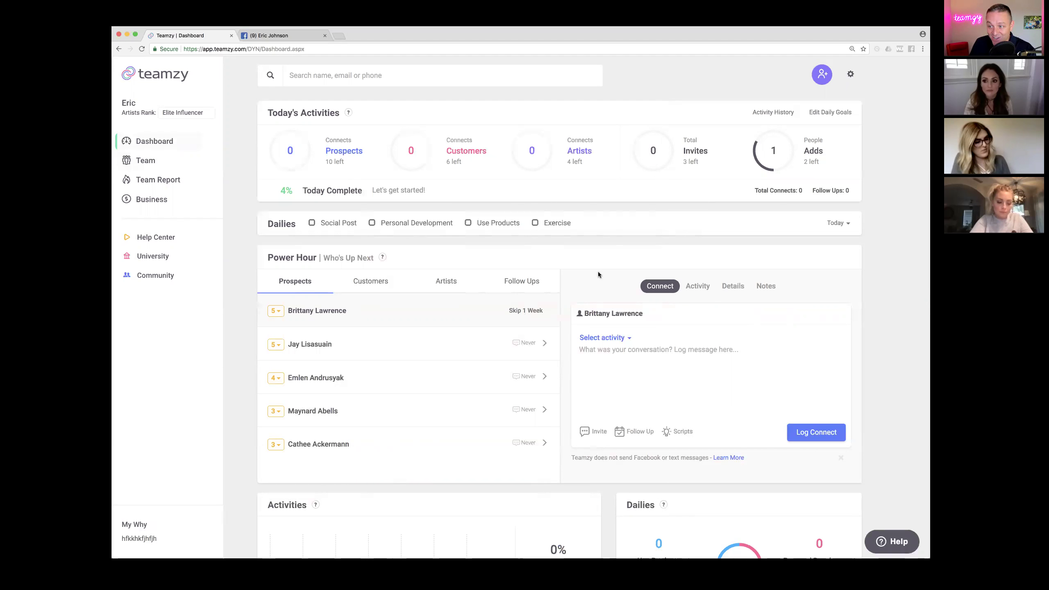
pyautogui.click(283, 37)
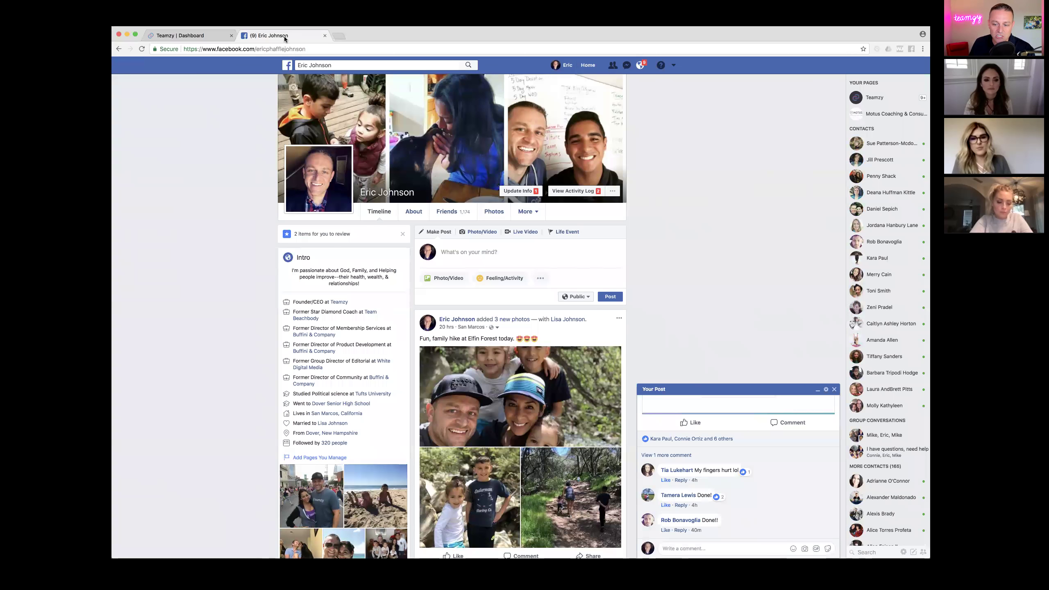
pyautogui.click(185, 38)
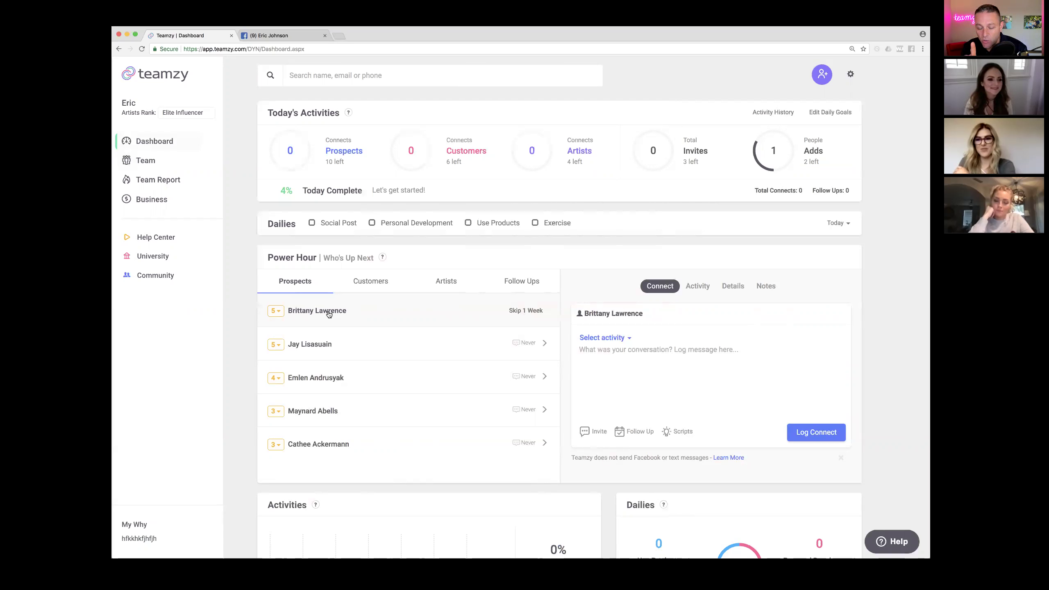
# Copy the Connect 1 script from the Facebook script ideas for prospects.
pyautogui.click(680, 433)
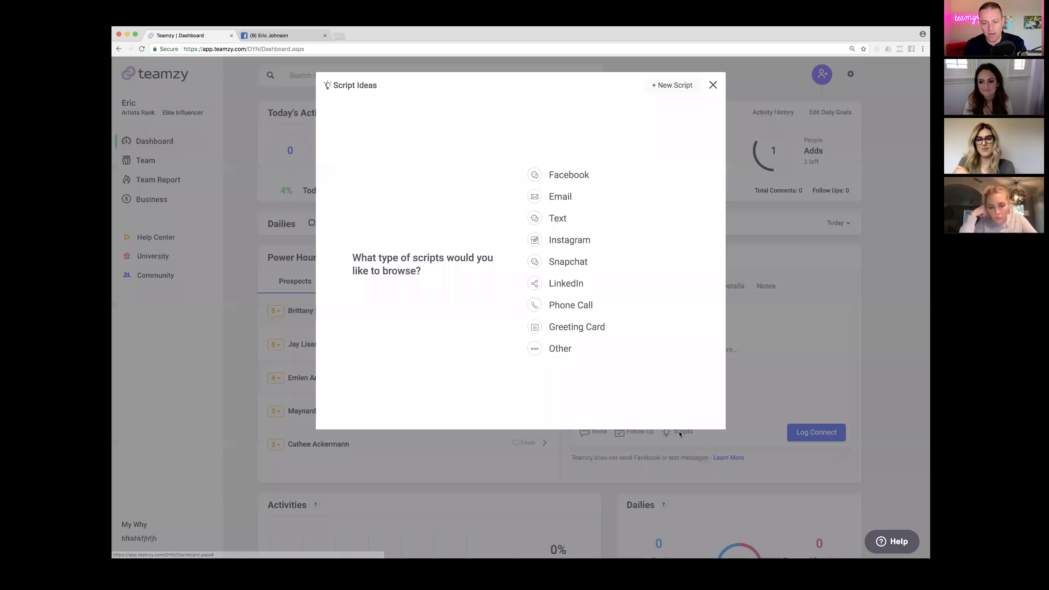
pyautogui.click(563, 177)
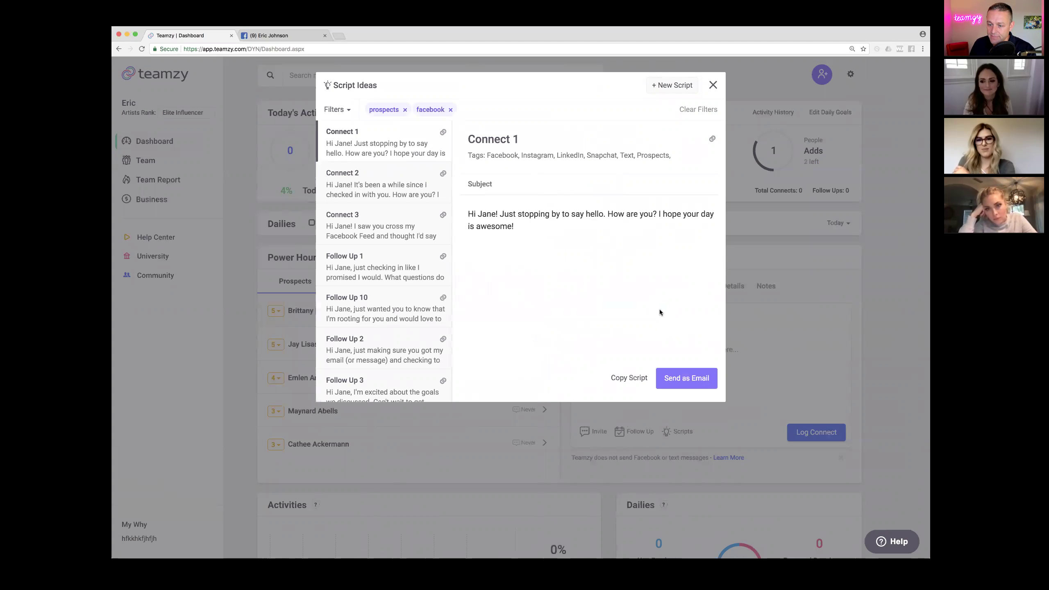
pyautogui.click(622, 379)
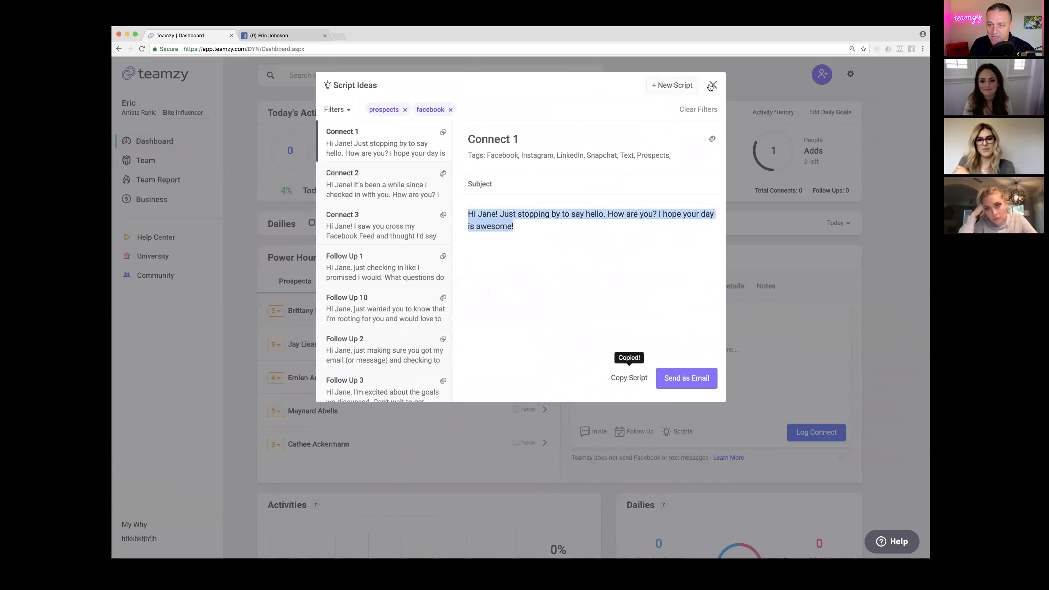
pyautogui.click(712, 85)
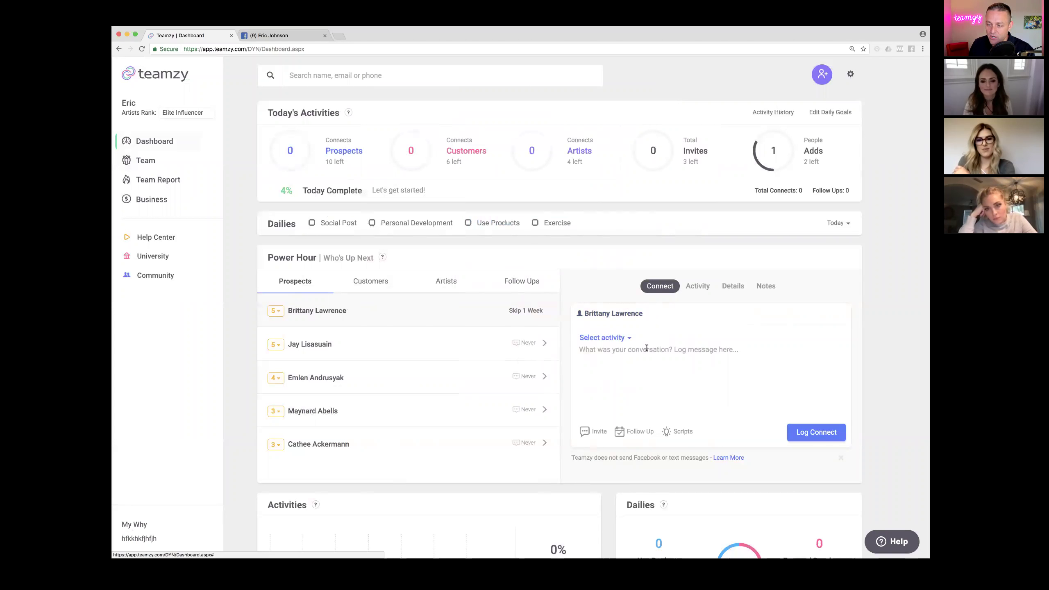
# Paste the copied script into the first prospect's conversation log and replace the placeholder name with the prospect's first name.
pyautogui.rightClick(591, 355)
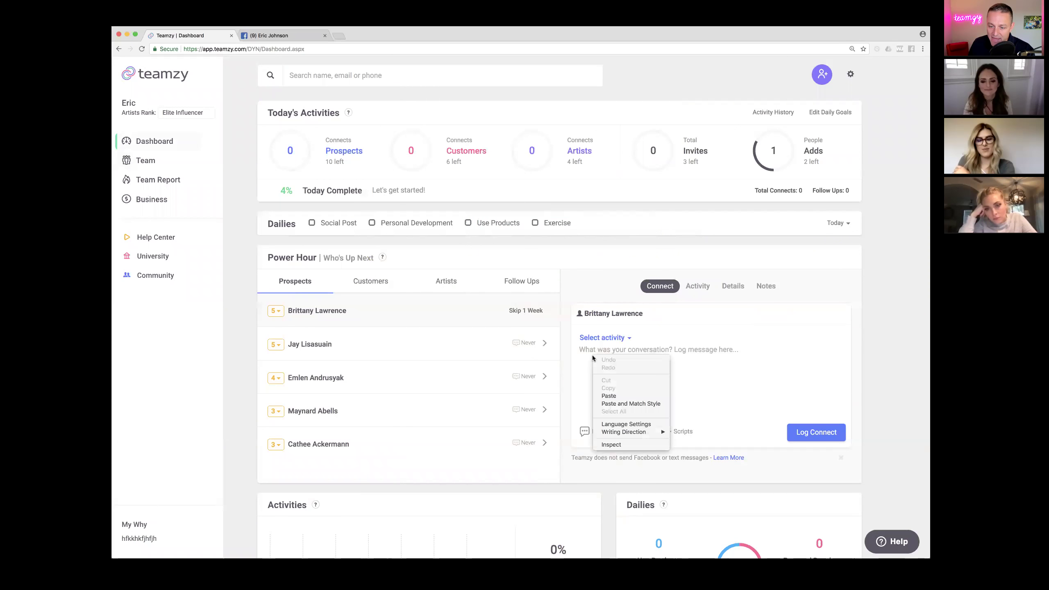
pyautogui.click(607, 396)
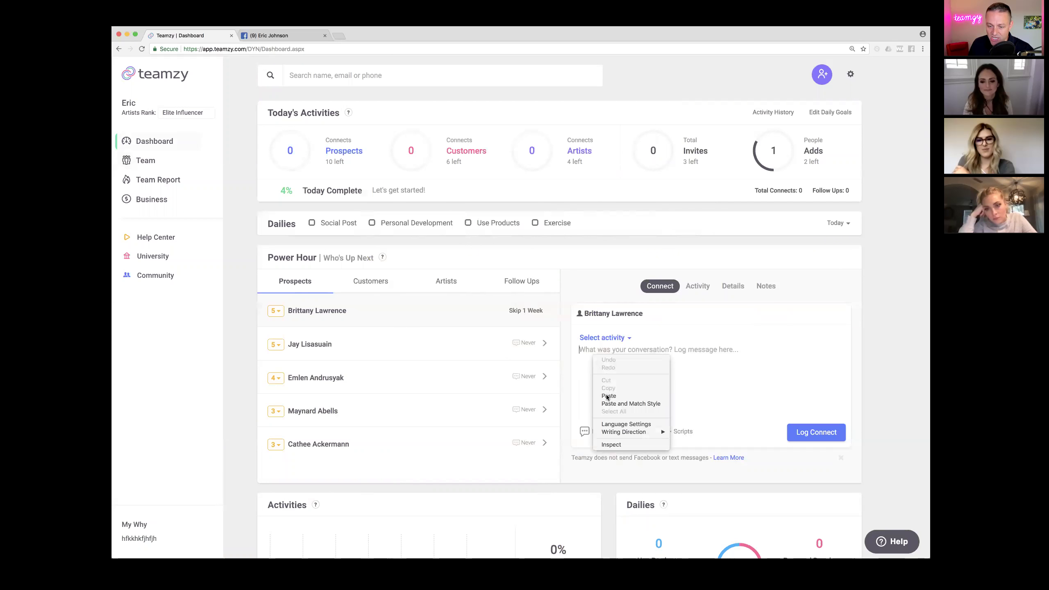
pyautogui.click(602, 351)
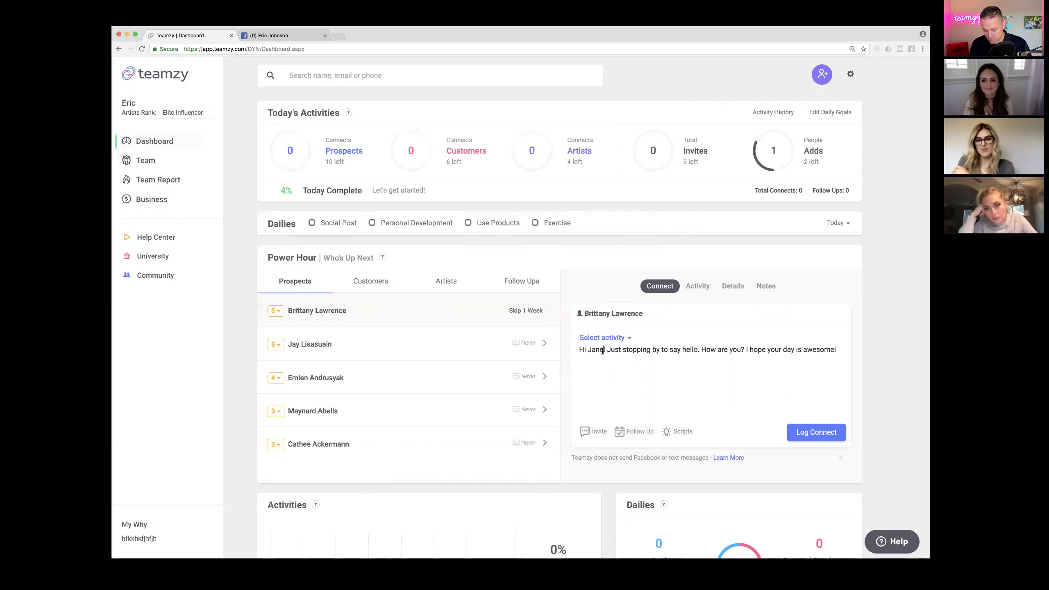
pyautogui.press('BackSpace')
pyautogui.press('BackSpace')
pyautogui.press('BackSpace')
pyautogui.press('BackSpace')
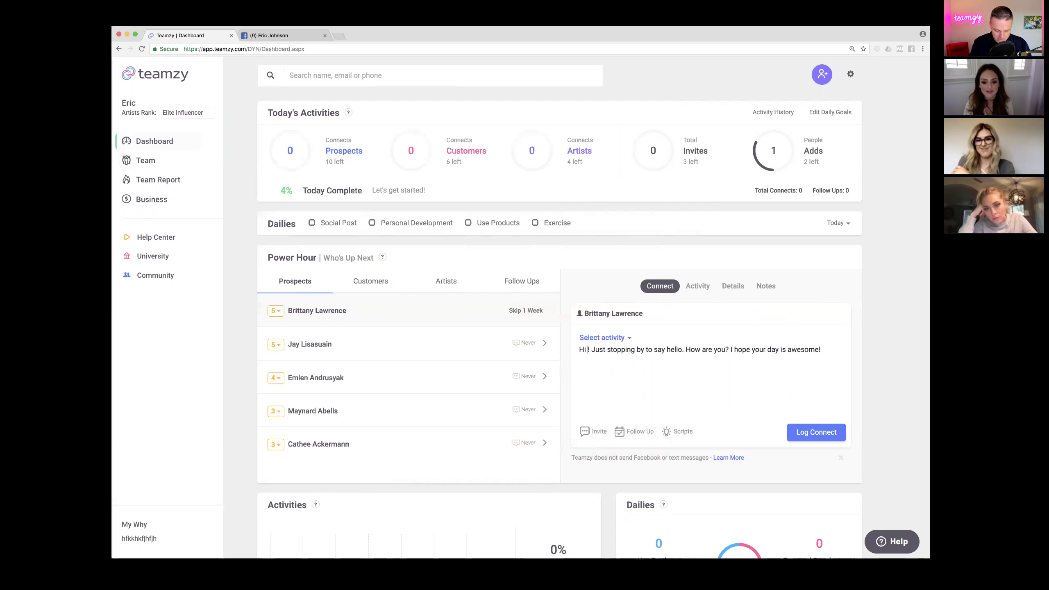
pyautogui.write('Brittany')
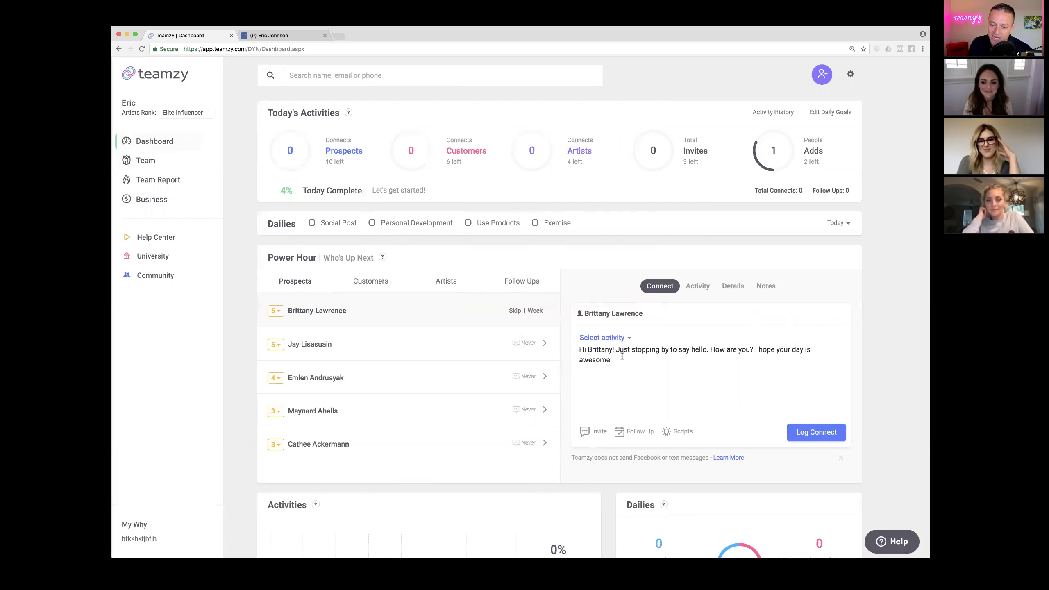
# Add a smiling emoji after "I hope your day is awesome!" and copy the whole message.
pyautogui.moveTo(579, 349); pyautogui.dragTo(617, 357)
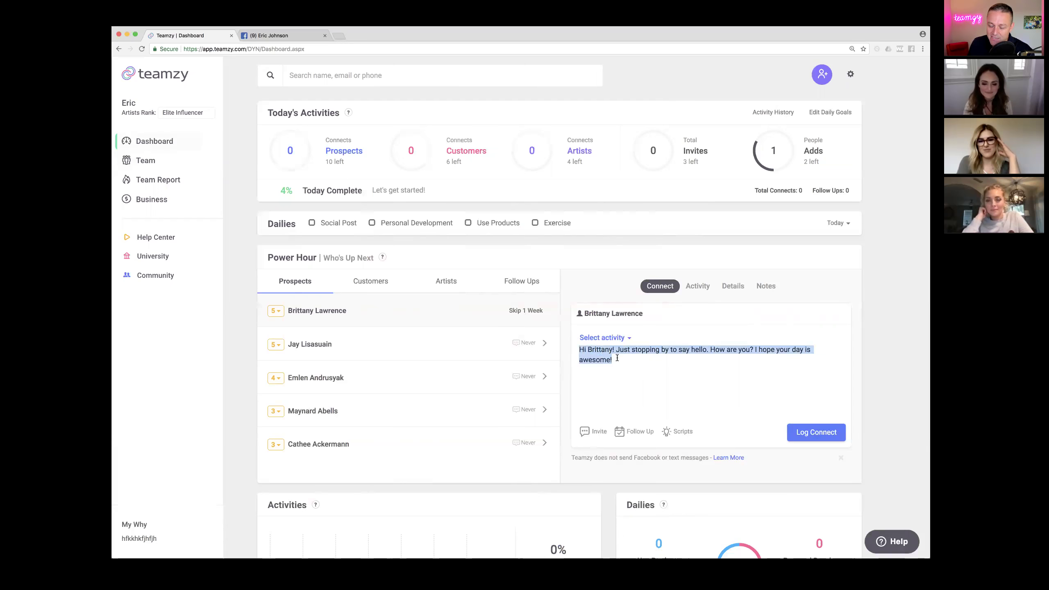
pyautogui.rightClick(605, 356)
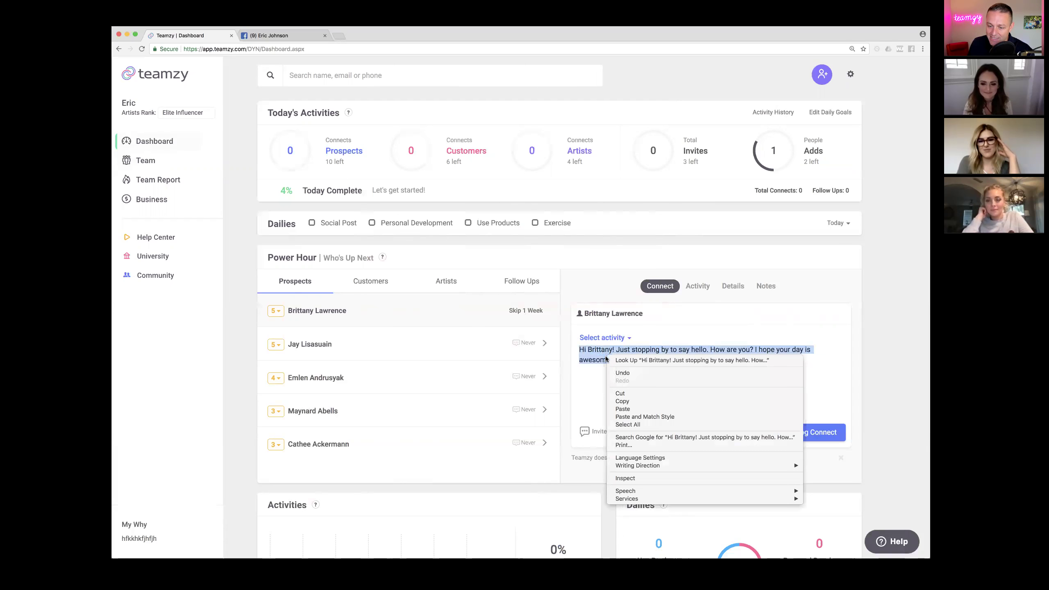
pyautogui.click(611, 400)
pyautogui.click(596, 391)
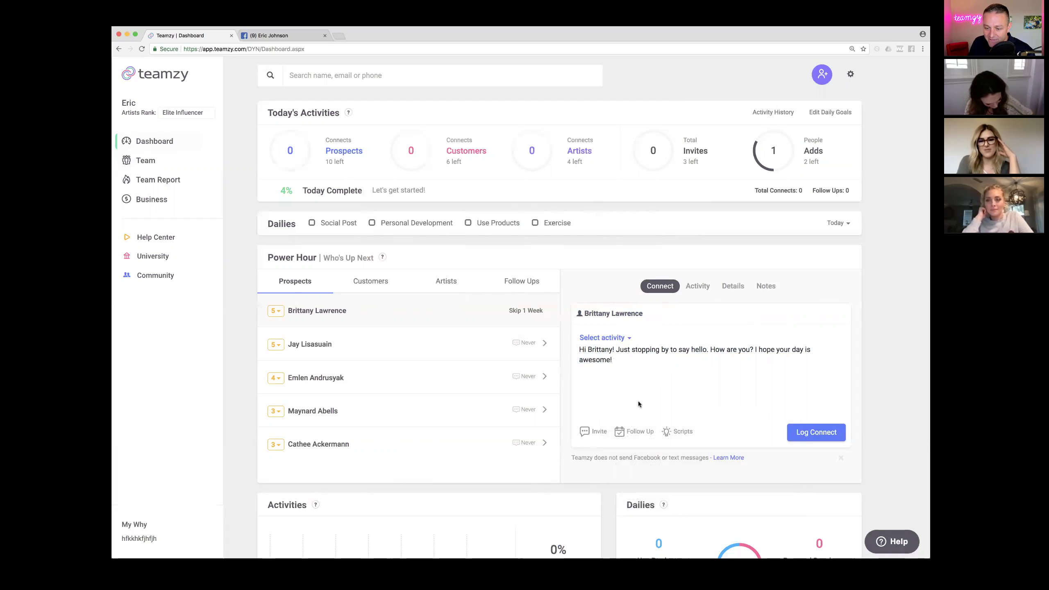
pyautogui.press('Return')
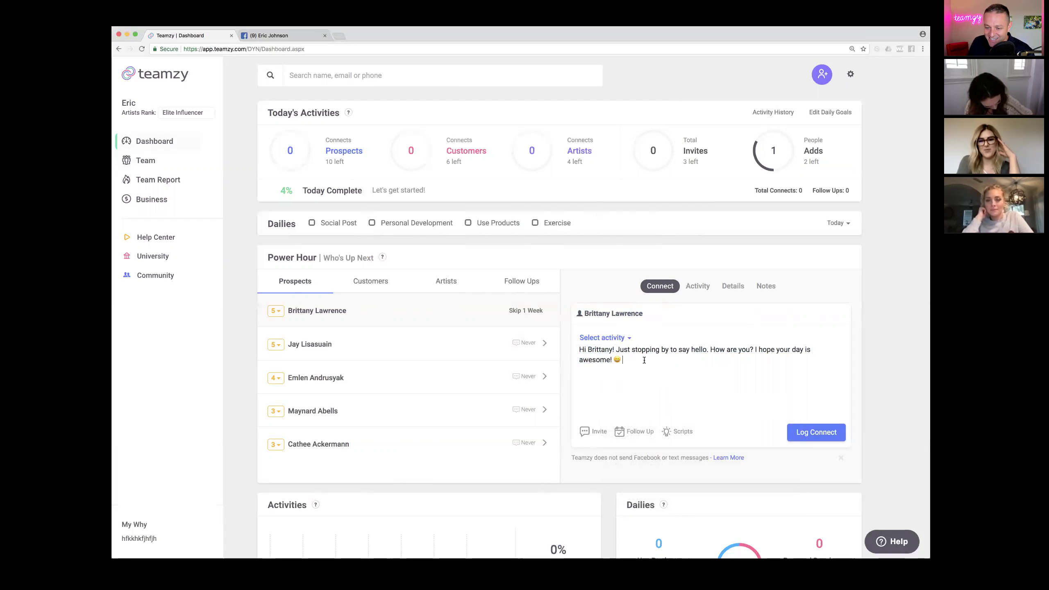
pyautogui.moveTo(578, 347); pyautogui.dragTo(635, 356)
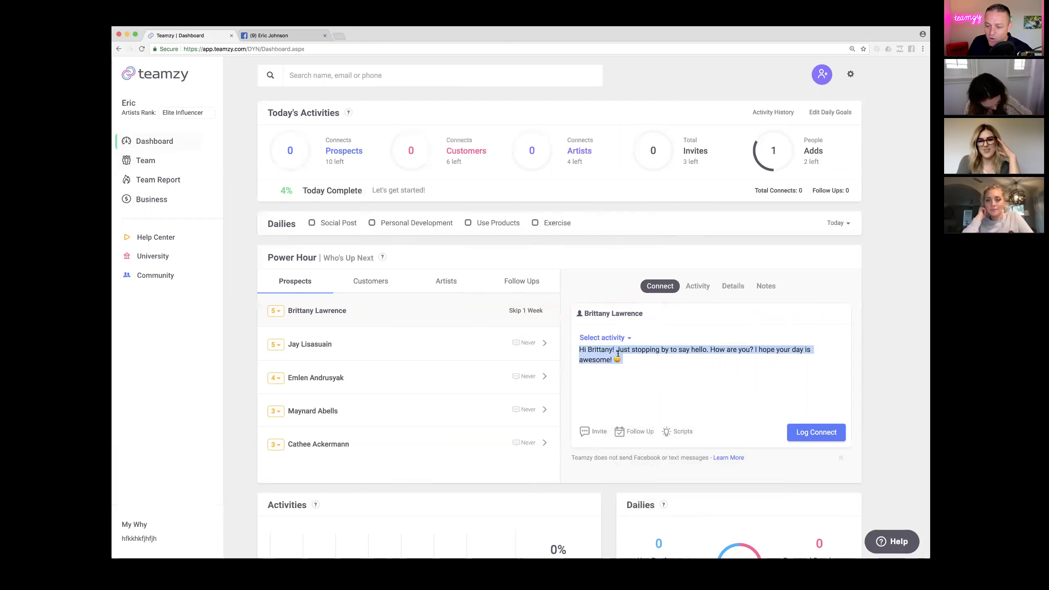
pyautogui.rightClick(618, 355)
pyautogui.click(638, 399)
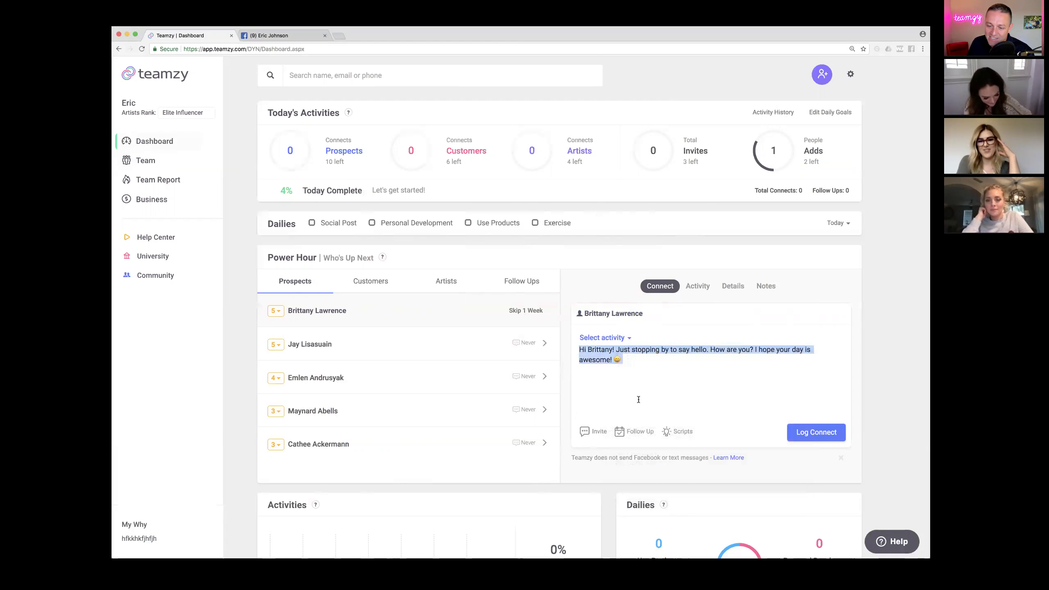
# Switch to Facebook, search for the first prospect by name and start a new message to the matching friend.
pyautogui.click(264, 36)
pyautogui.click(326, 65)
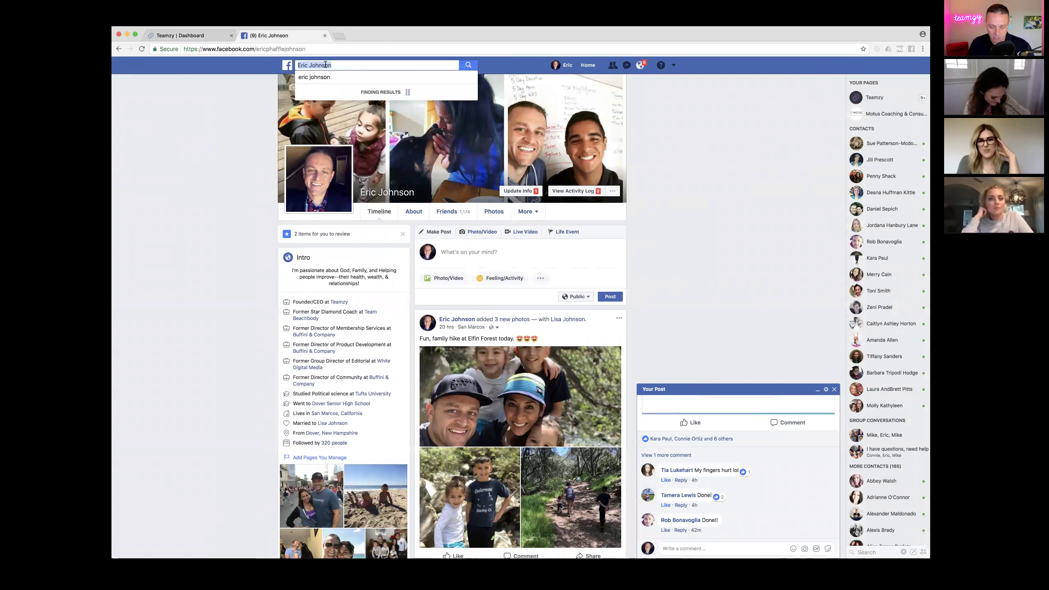
pyautogui.write('britt')
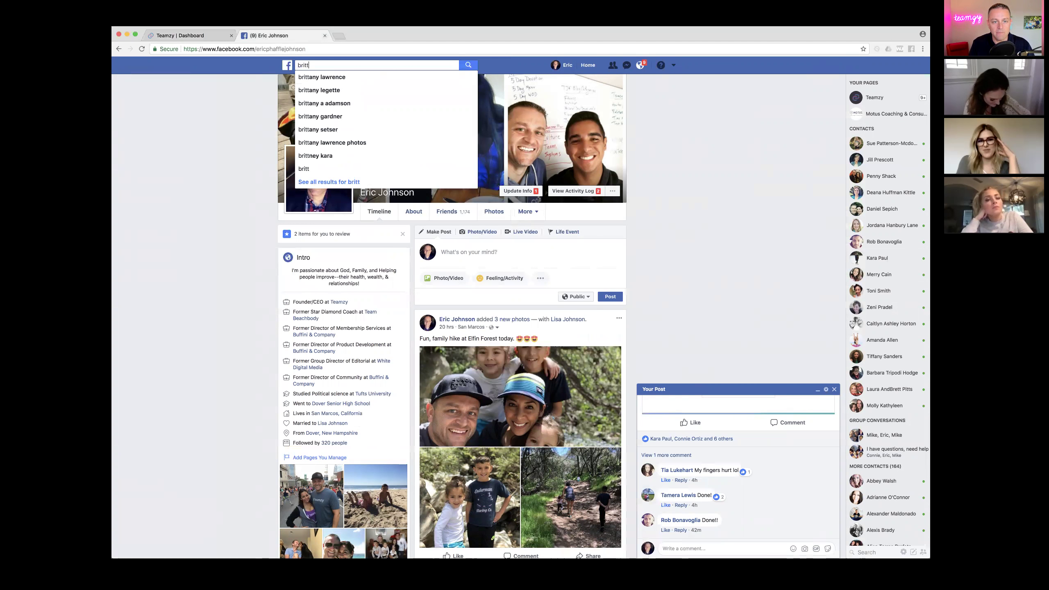
pyautogui.click(322, 77)
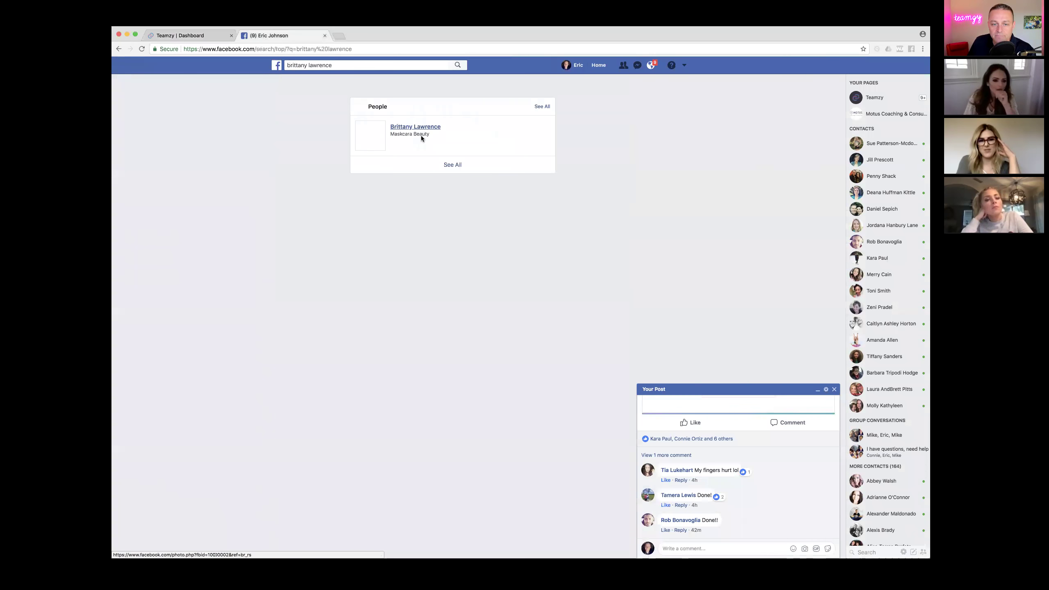
pyautogui.click(540, 125)
pyautogui.click(537, 149)
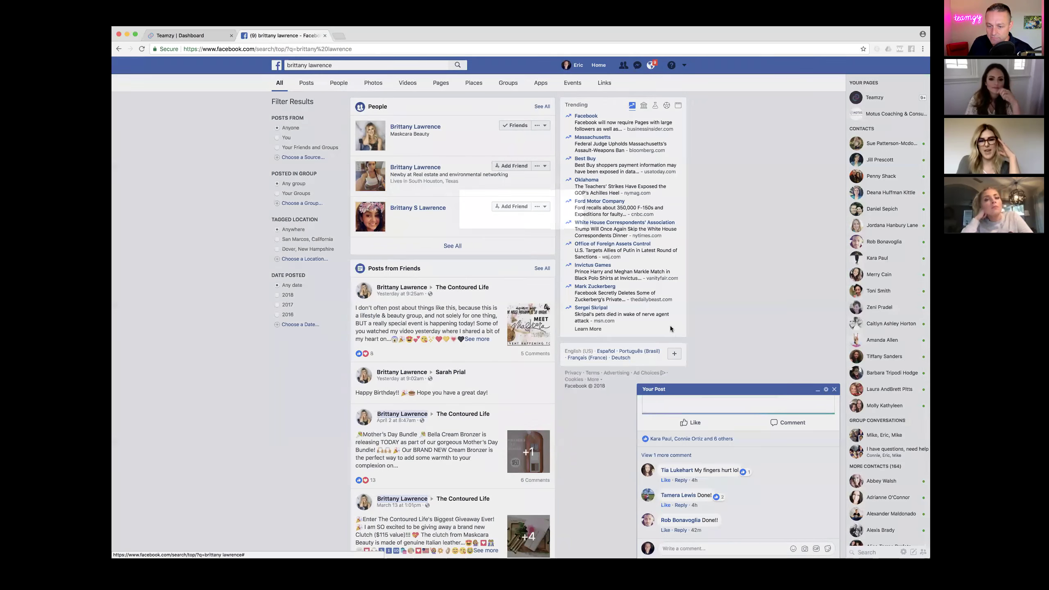
# Paste the copied greeting into the new Facebook message and send it.
pyautogui.rightClick(496, 237)
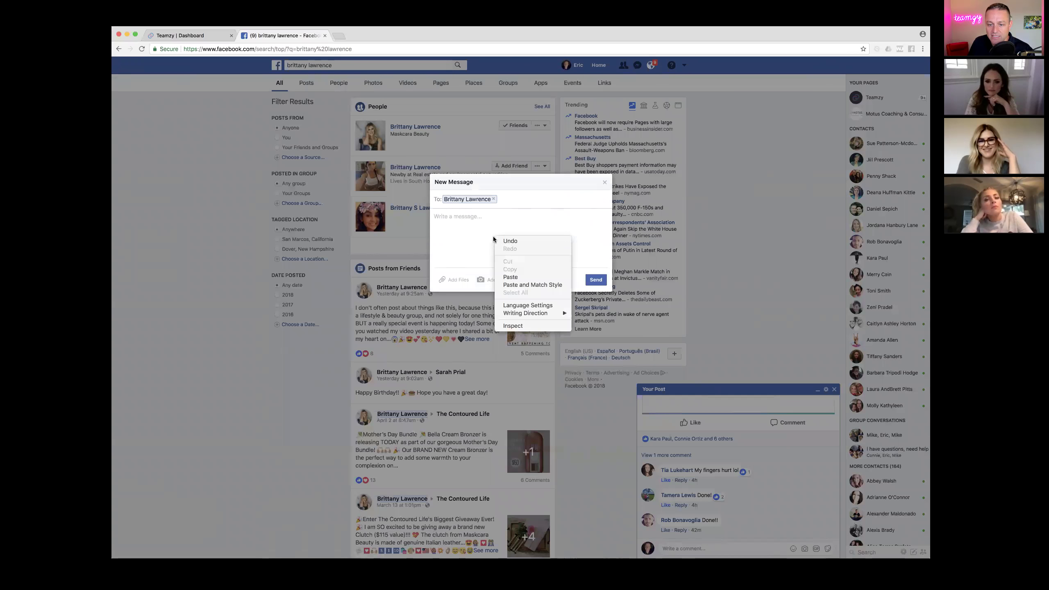
pyautogui.click(509, 276)
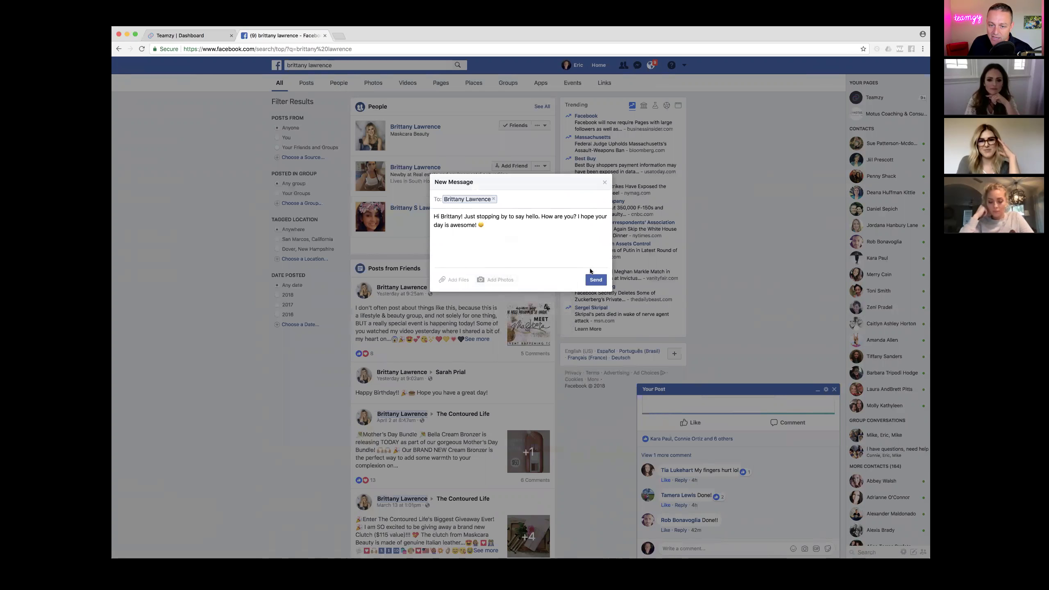
pyautogui.click(596, 280)
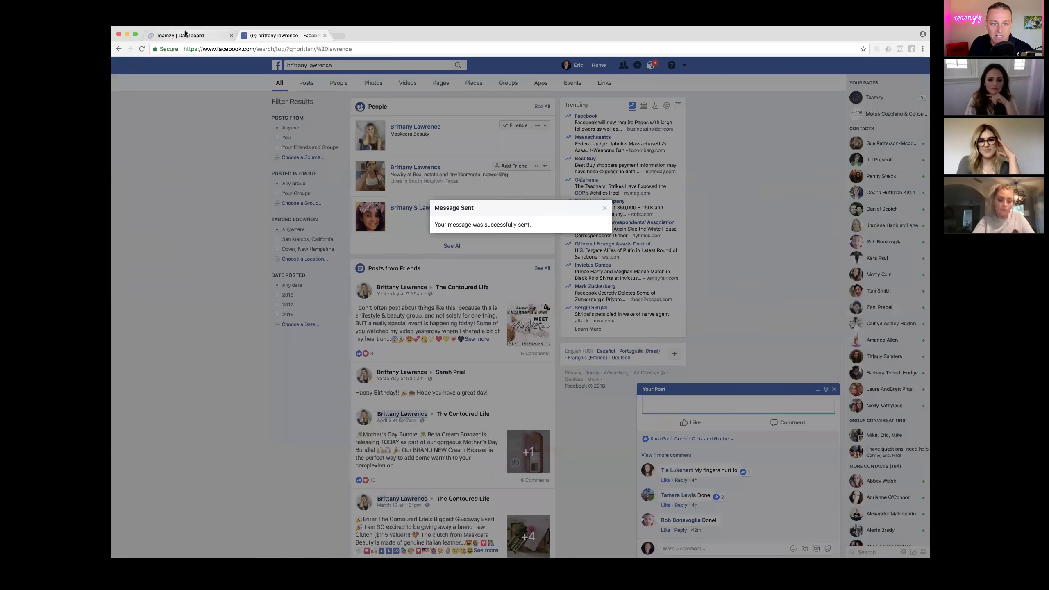
# Return to the Teamzy dashboard and log the connect with the first prospect as a Facebook Message.
pyautogui.click(180, 36)
pyautogui.click(623, 338)
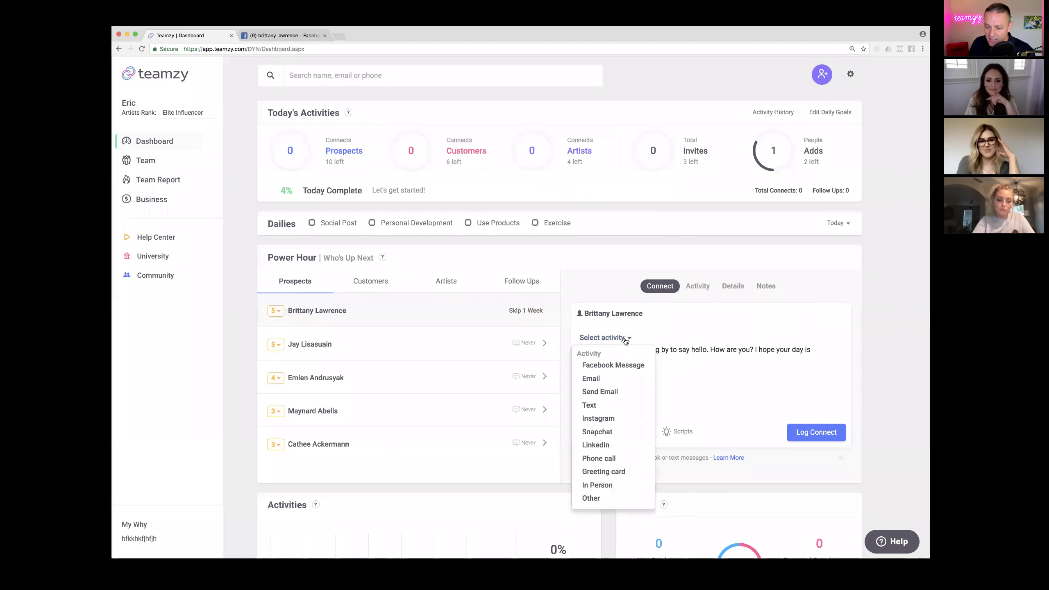
pyautogui.click(622, 365)
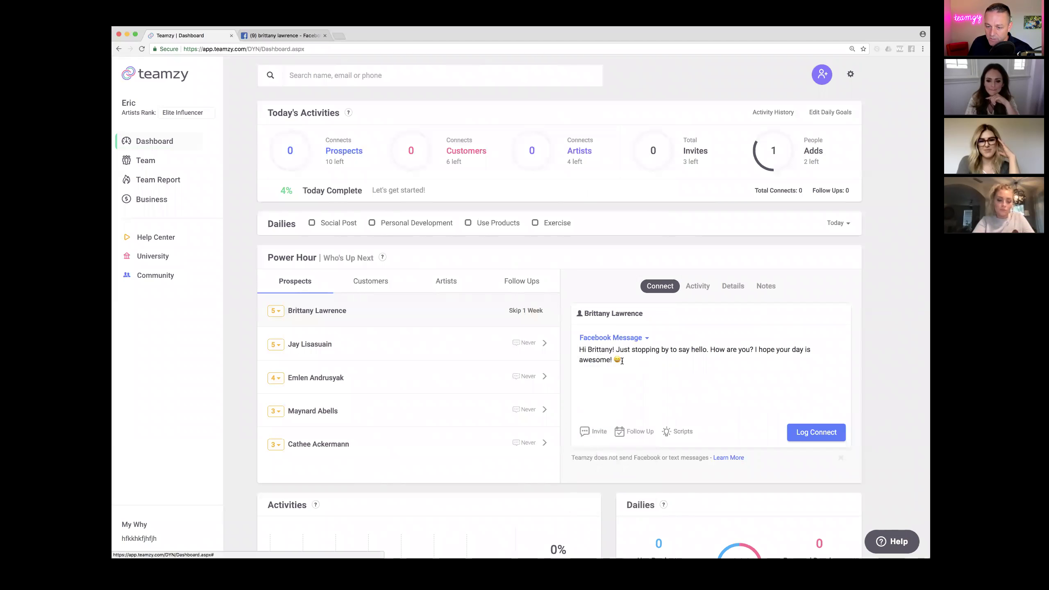
pyautogui.click(808, 432)
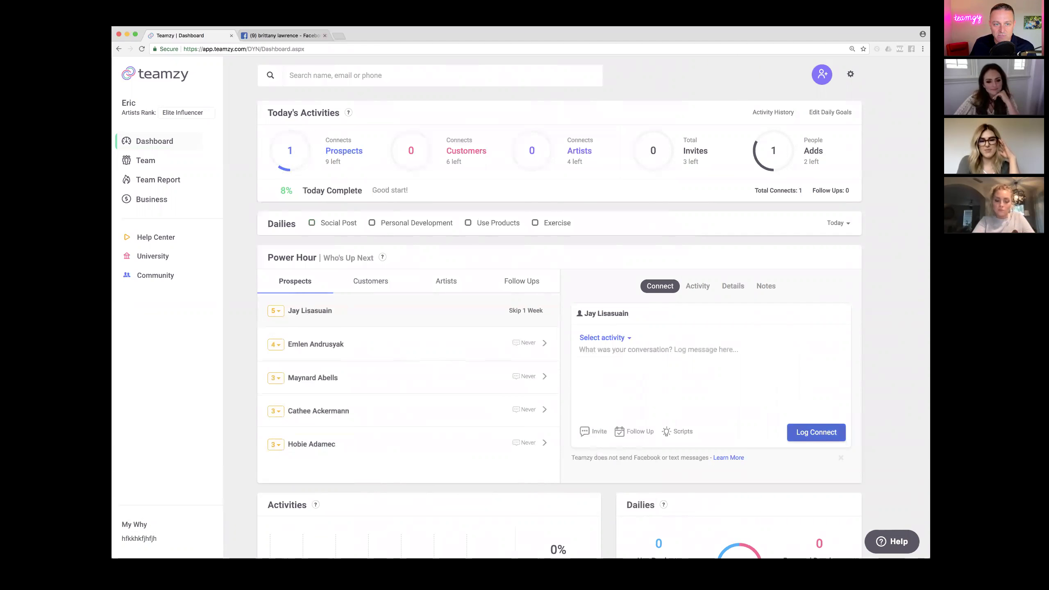
# Paste the greeting into the next prospect's conversation log and change the name to that prospect's first name.
pyautogui.rightClick(615, 354)
pyautogui.click(618, 394)
pyautogui.press('super+v')
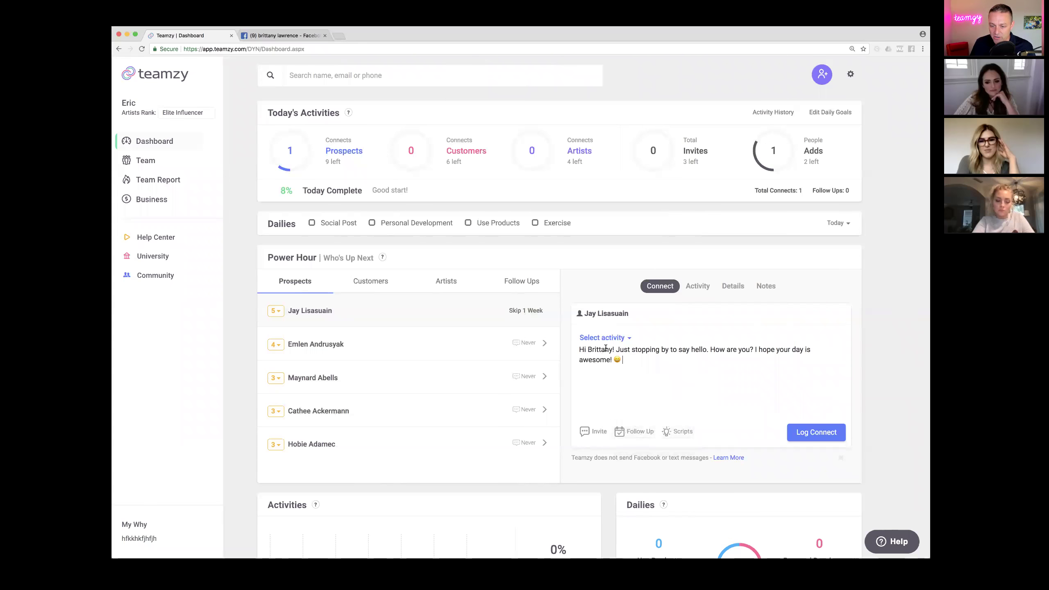
pyautogui.moveTo(613, 349); pyautogui.dragTo(589, 349)
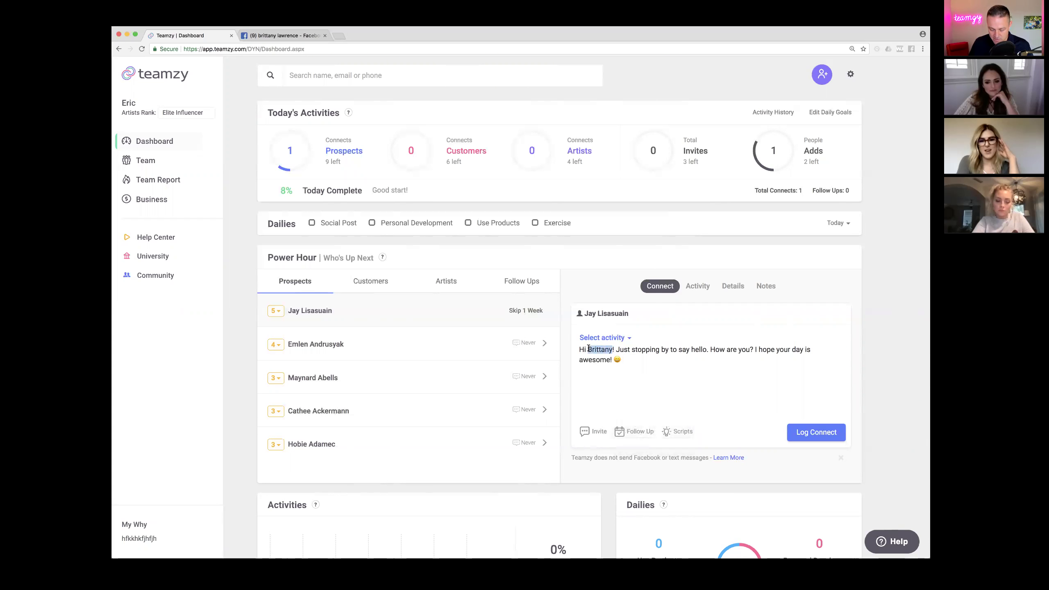
pyautogui.write('Jay')
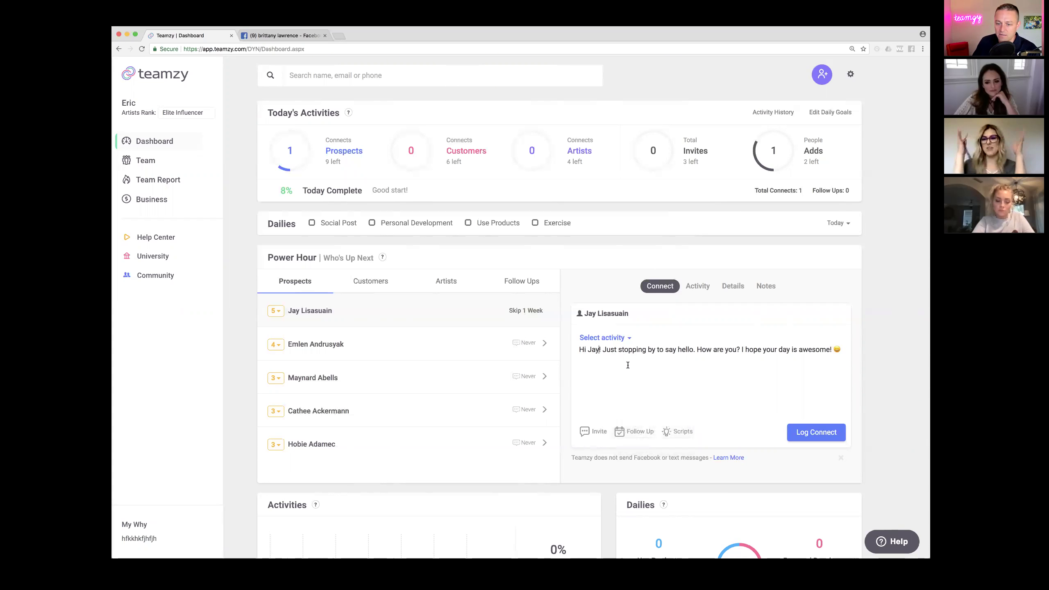
# Copy the full personalized message from the second prospect's conversation log.
pyautogui.tripleClick(842, 349)
pyautogui.rightClick(742, 348)
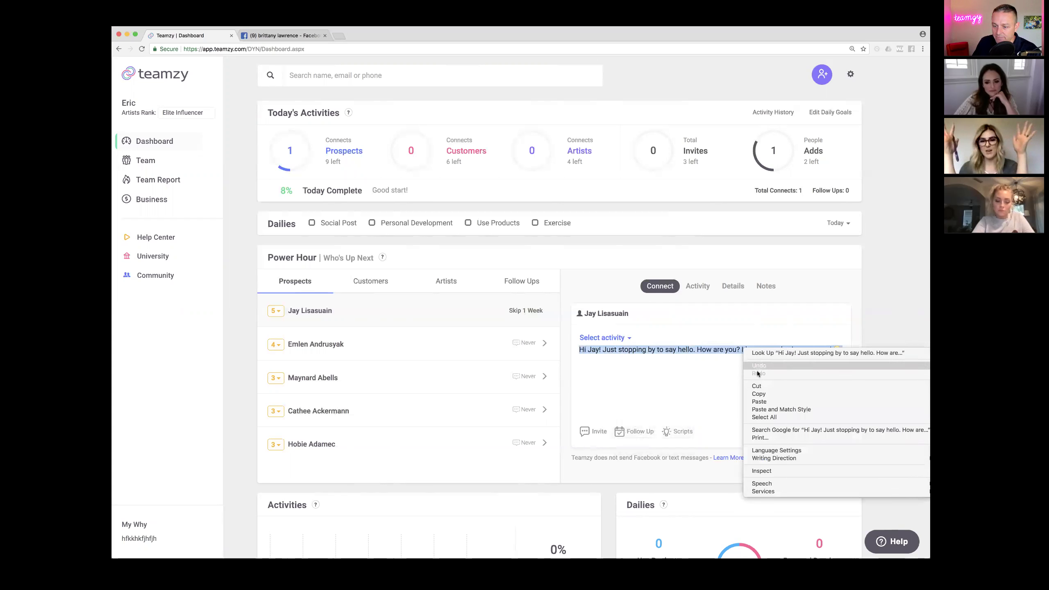
pyautogui.click(760, 394)
pyautogui.click(662, 395)
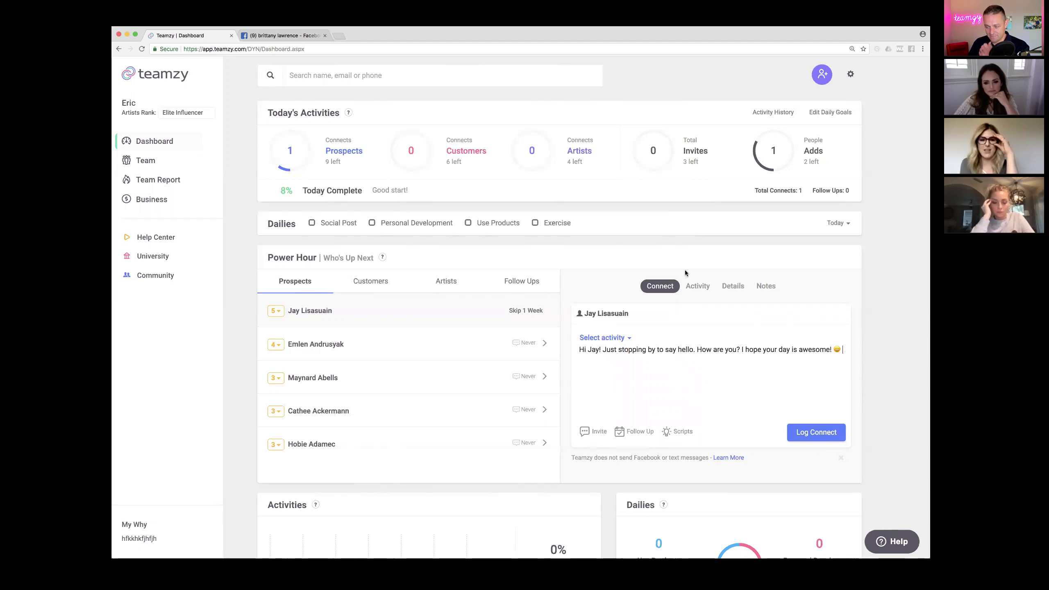
# Switch to Facebook and search for the second prospect by name.
pyautogui.click(305, 36)
pyautogui.click(346, 64)
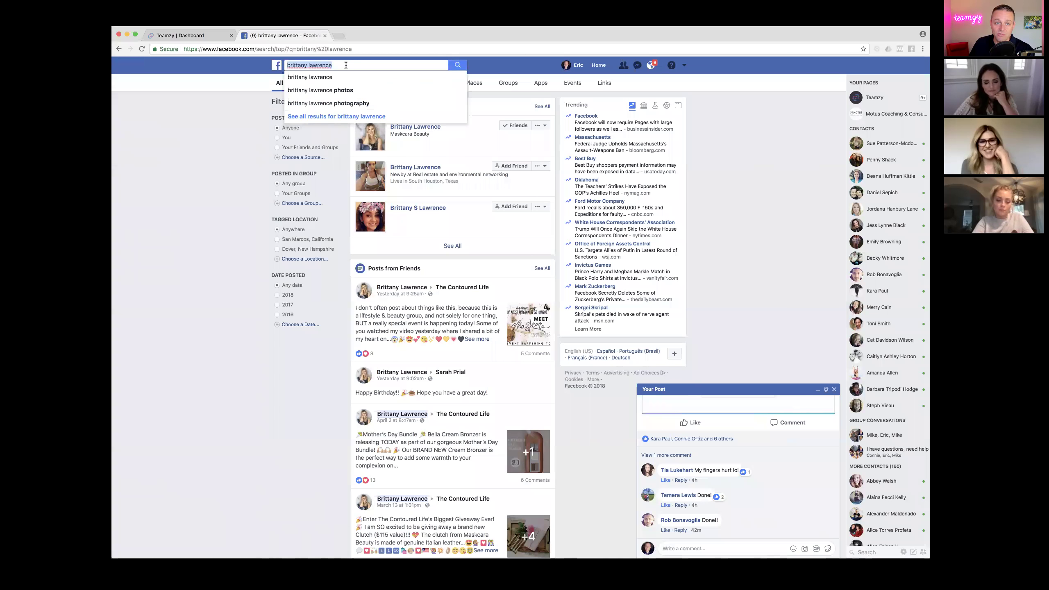
pyautogui.tripleClick(306, 64)
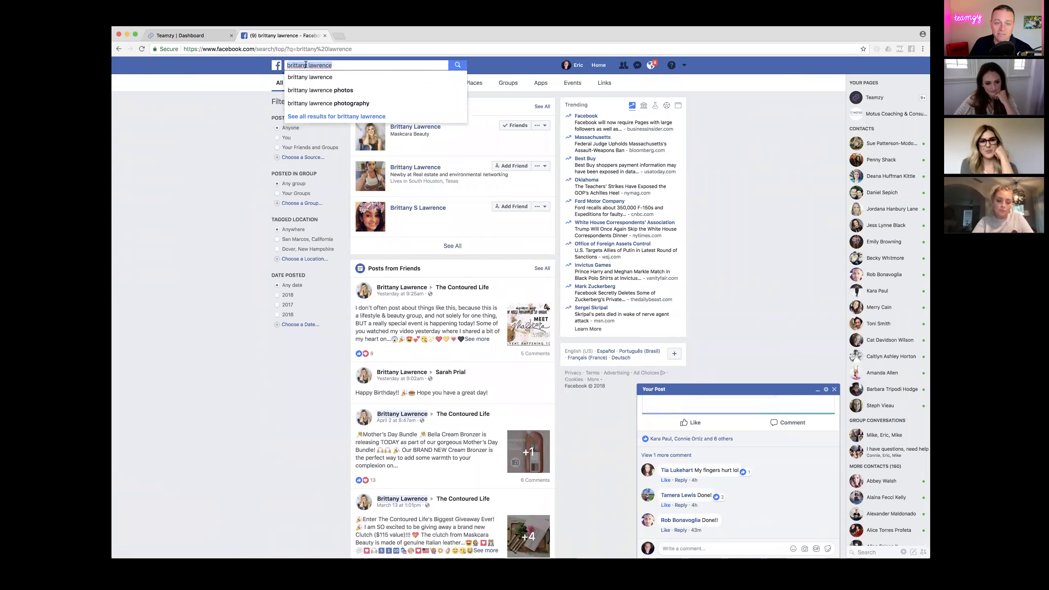
pyautogui.rightClick(306, 64)
pyautogui.press('Escape')
pyautogui.write('jay')
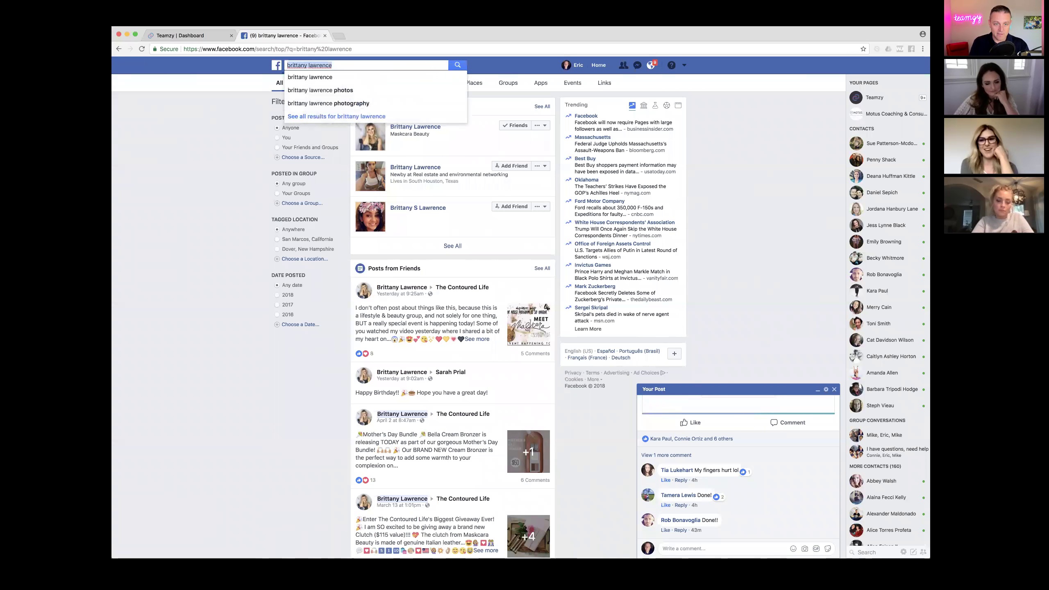
pyautogui.click(304, 75)
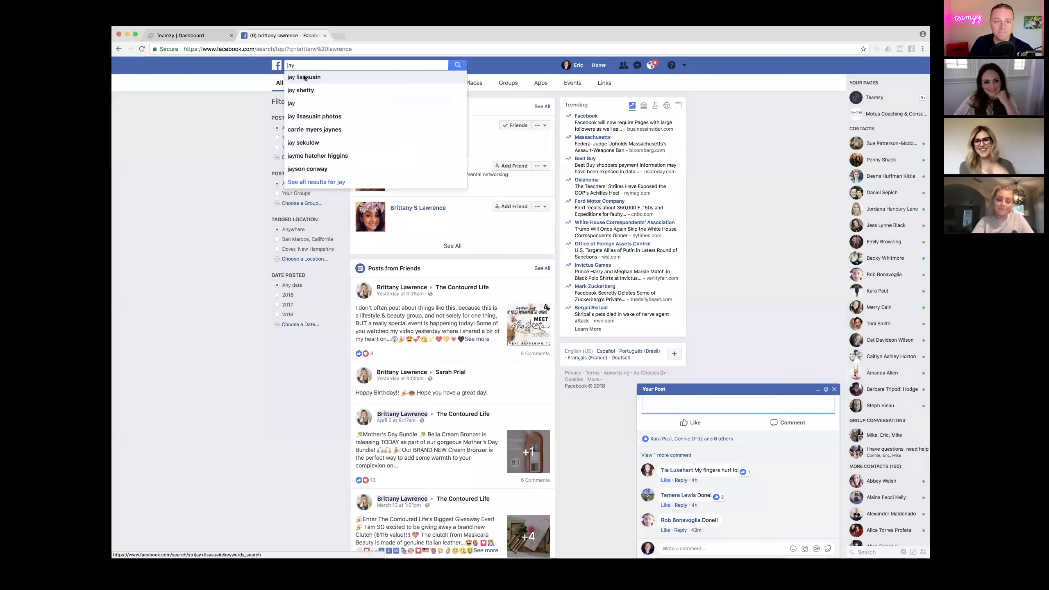
# Start a new message to the matching friend, paste the personalized greeting and send it.
pyautogui.click(545, 126)
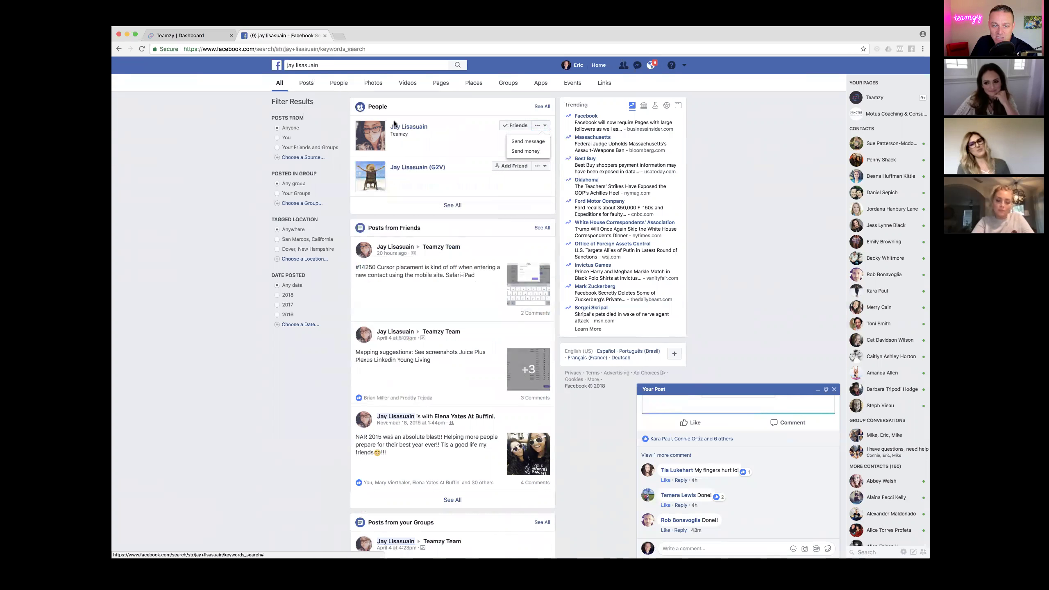
pyautogui.click(528, 141)
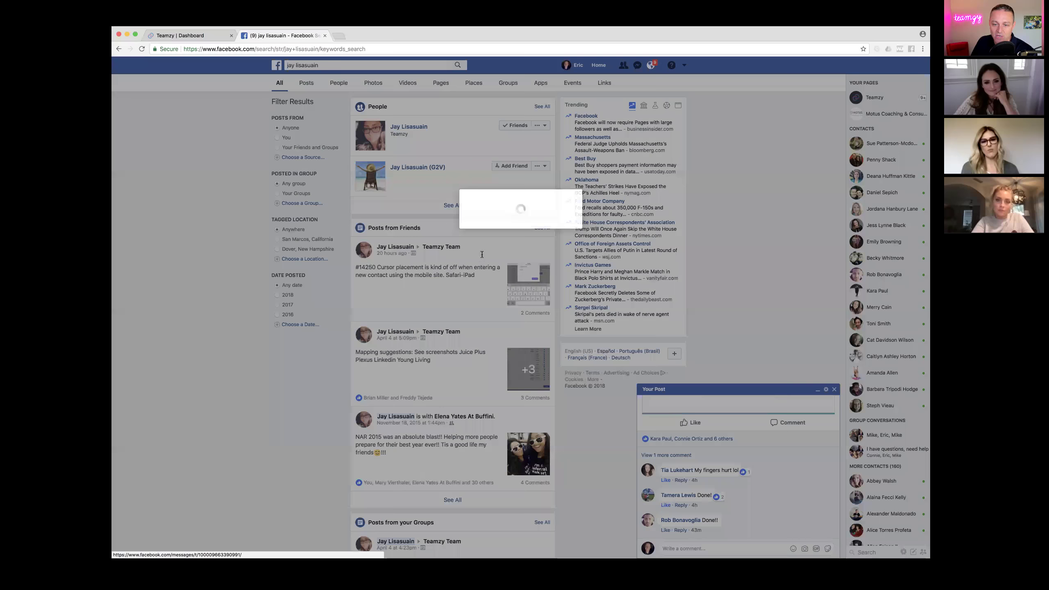
pyautogui.rightClick(459, 229)
pyautogui.click(477, 271)
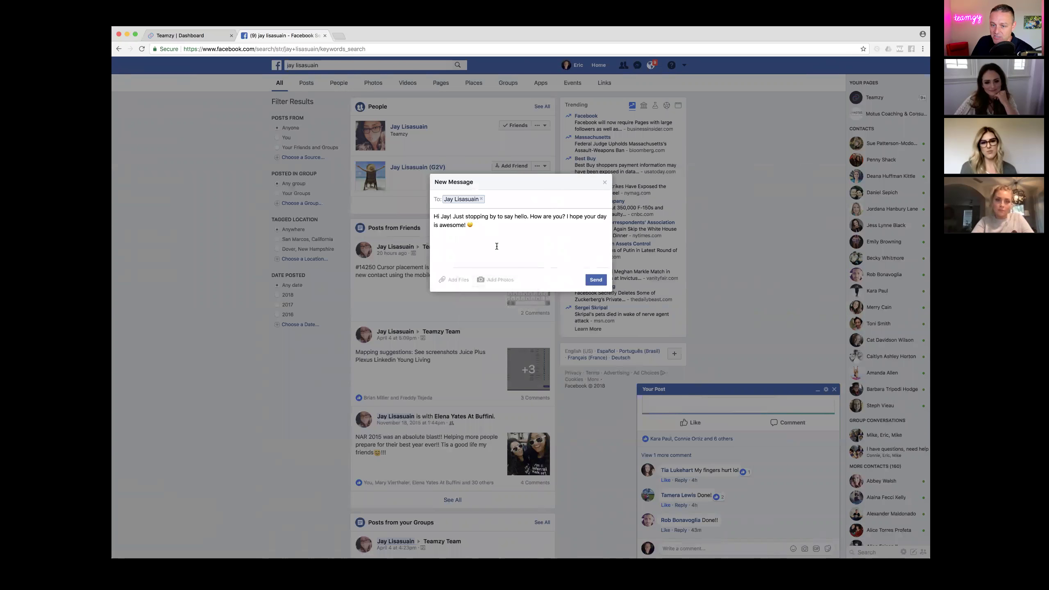
pyautogui.click(596, 280)
# Go back to the Teamzy dashboard and log the second prospect's connect as a Facebook Message.
pyautogui.click(174, 38)
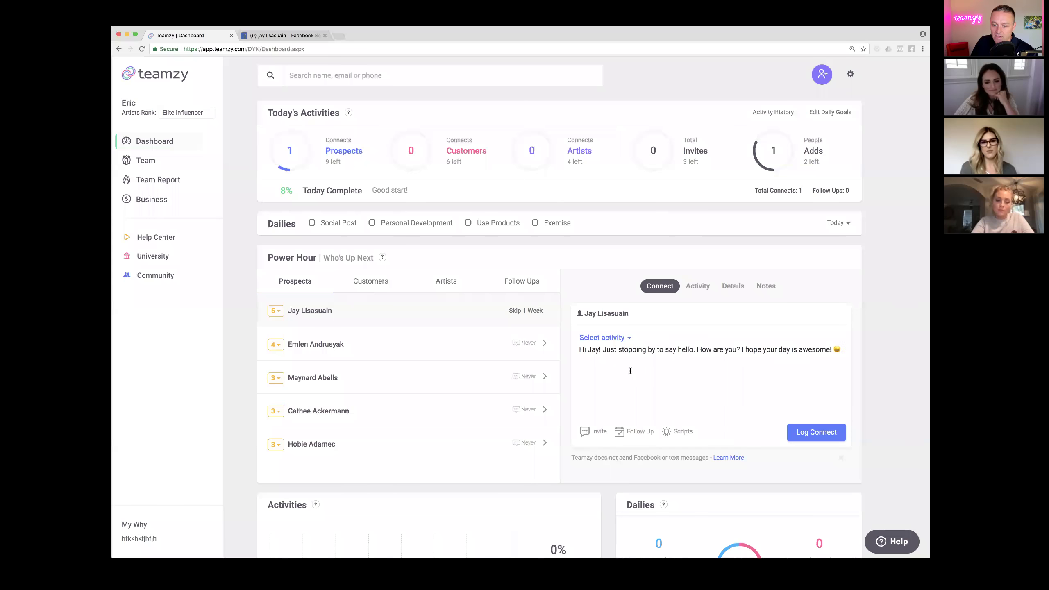
pyautogui.click(617, 341)
pyautogui.click(613, 365)
pyautogui.hotkey('ctrl', 'Return')
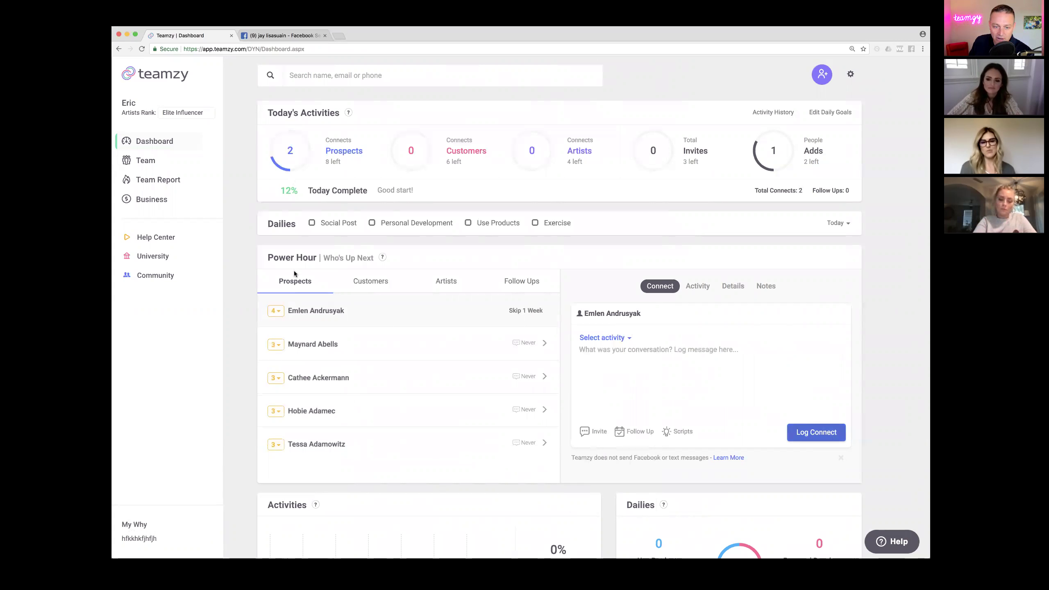
# Browse the customers' Facebook scripts from Asking for Recommendations through Connect with a Customer or Artist, then close the script ideas.
pyautogui.click(370, 288)
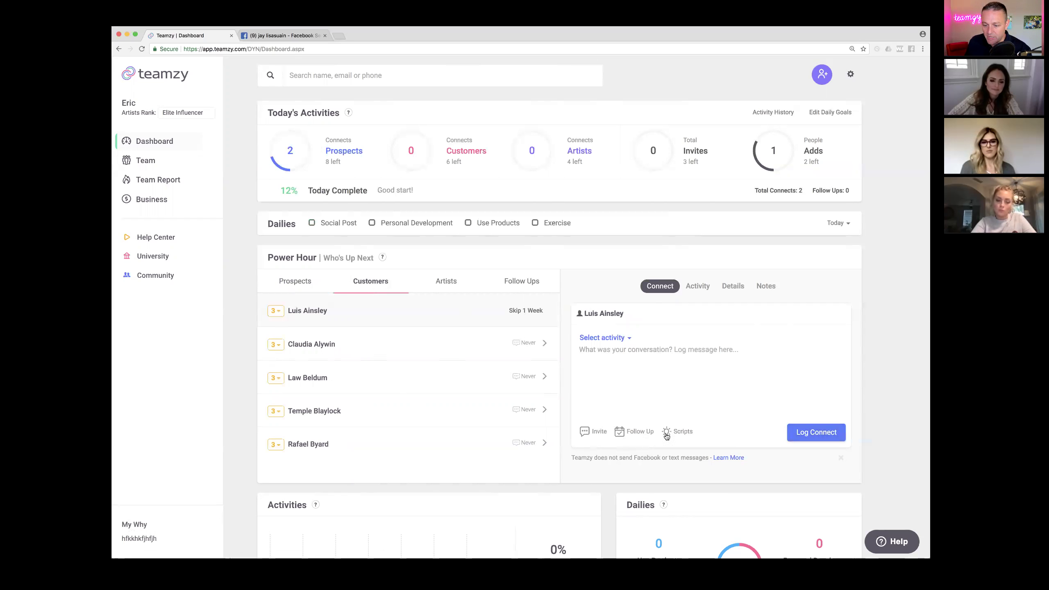
pyautogui.click(684, 432)
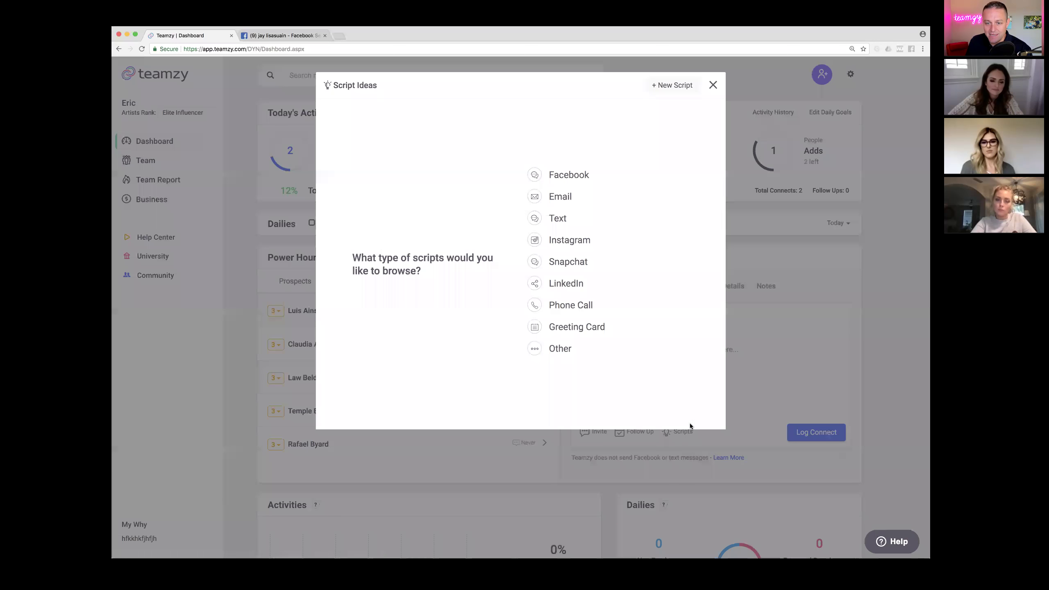
pyautogui.click(581, 177)
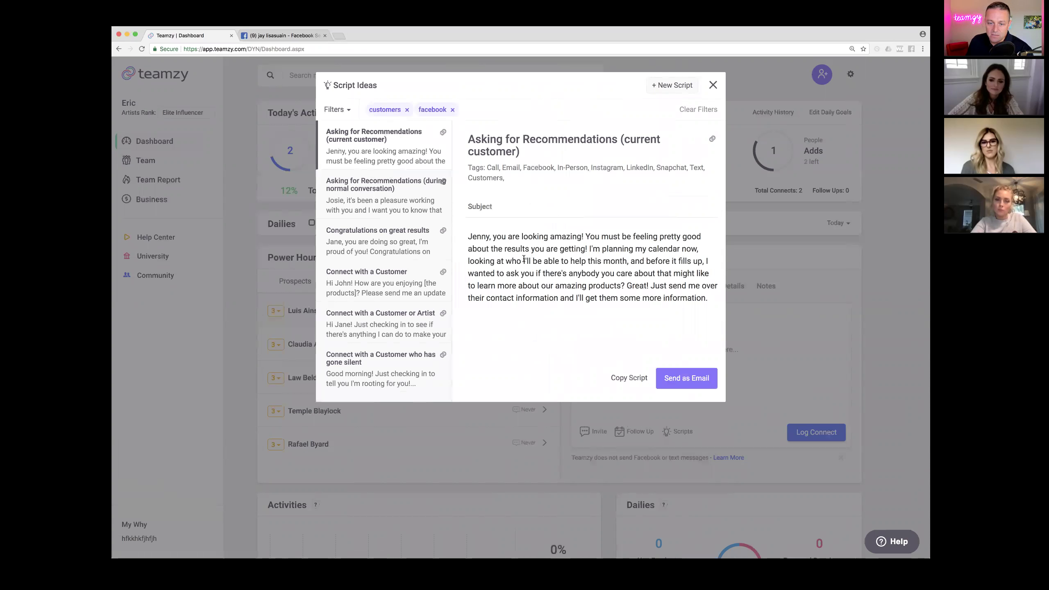
pyautogui.click(367, 201)
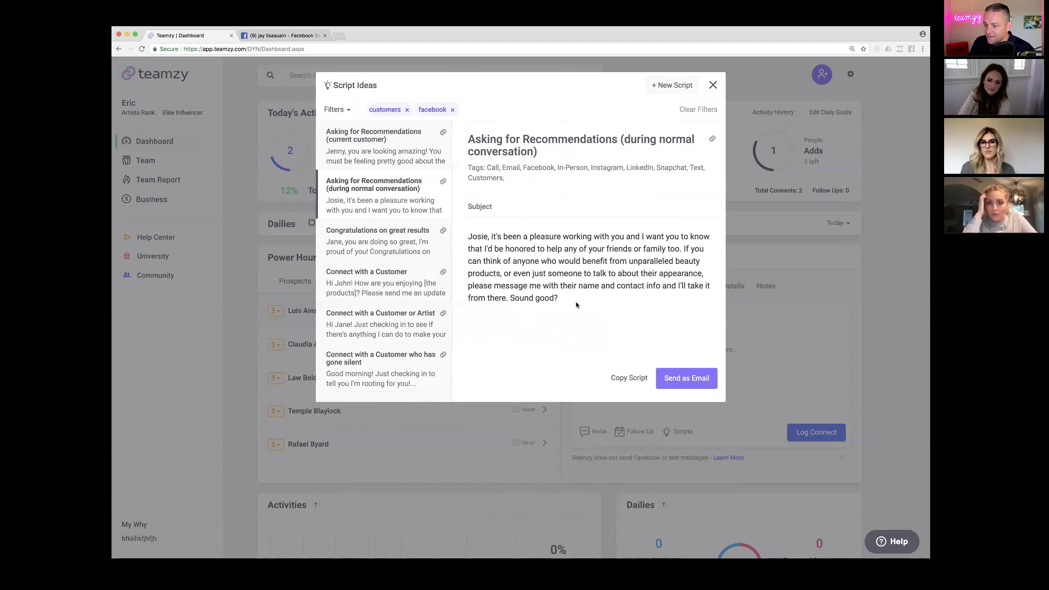
pyautogui.click(379, 249)
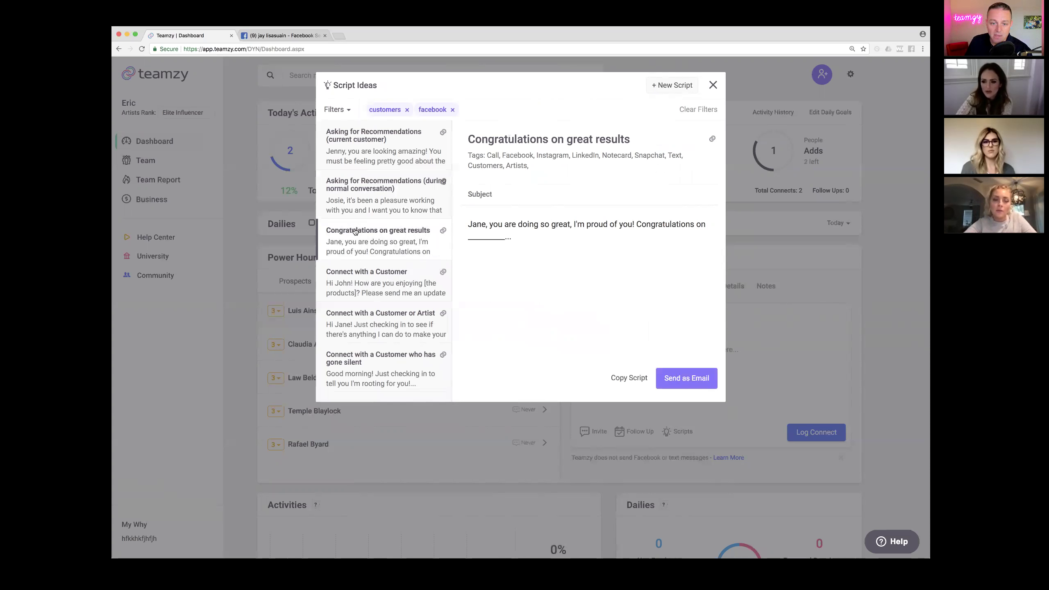
pyautogui.click(377, 280)
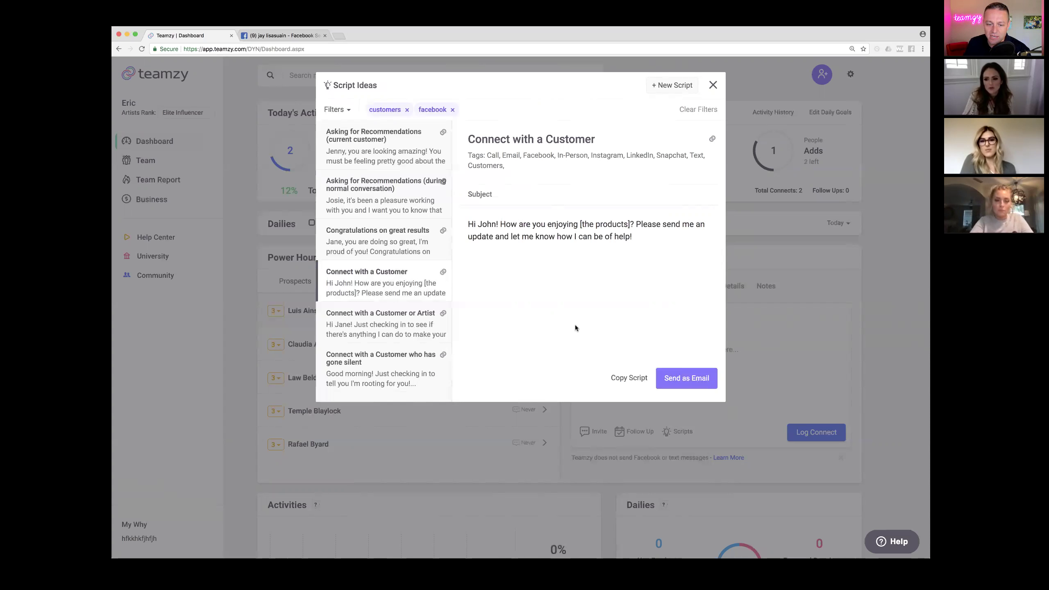
pyautogui.click(437, 329)
pyautogui.click(621, 374)
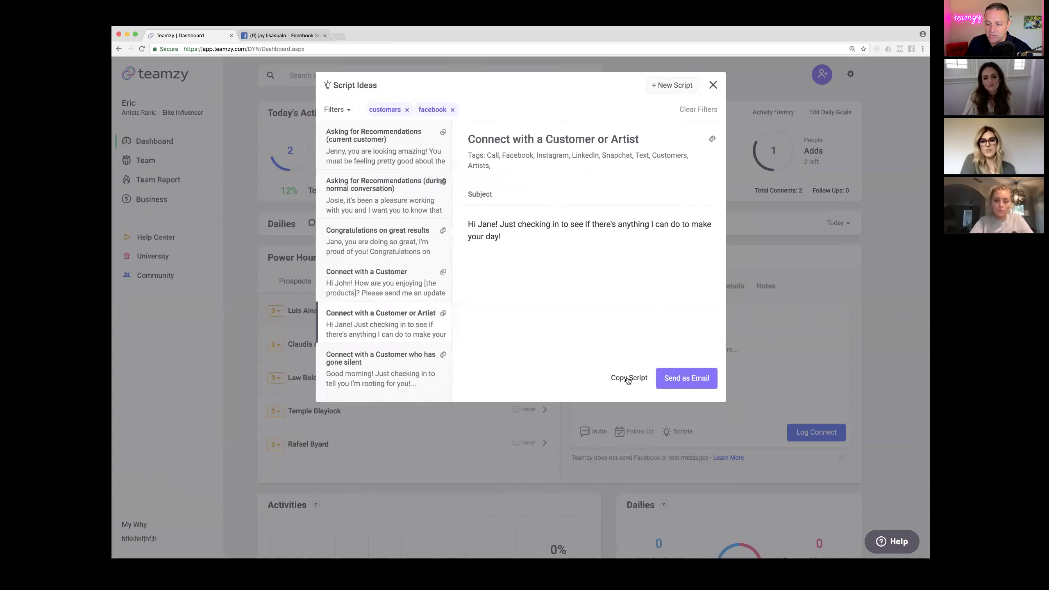
pyautogui.click(713, 87)
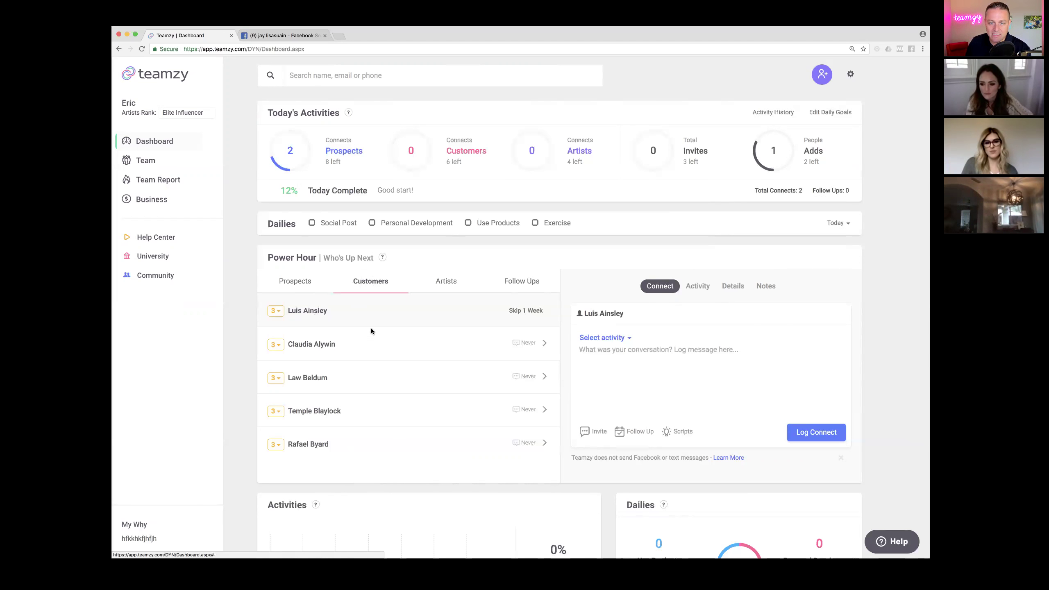
# View the Artists list in Power Hour, followed by the scheduled Follow Ups.
pyautogui.click(446, 281)
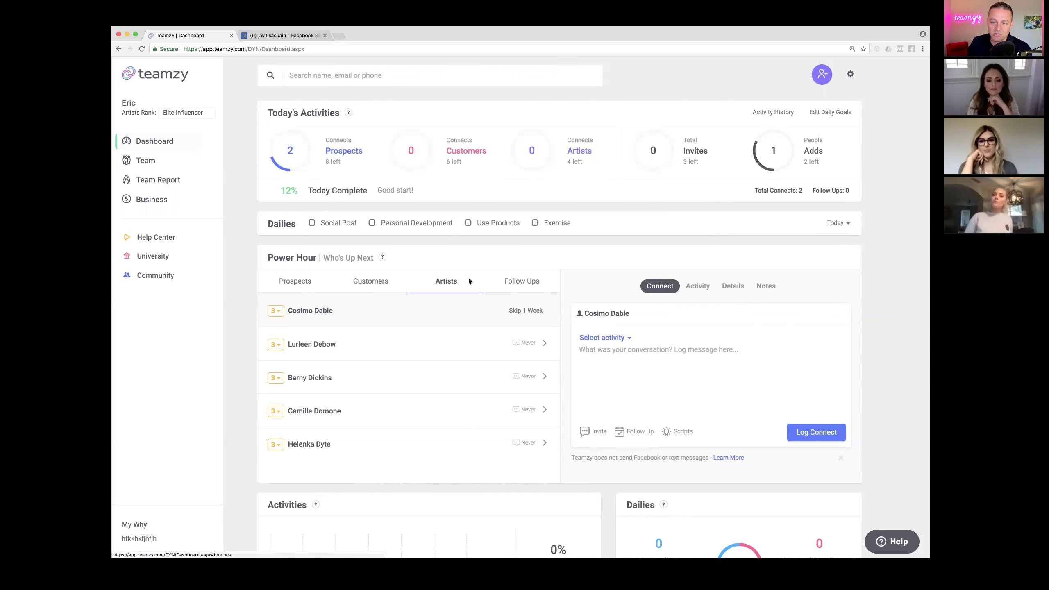
pyautogui.moveTo(543, 156)
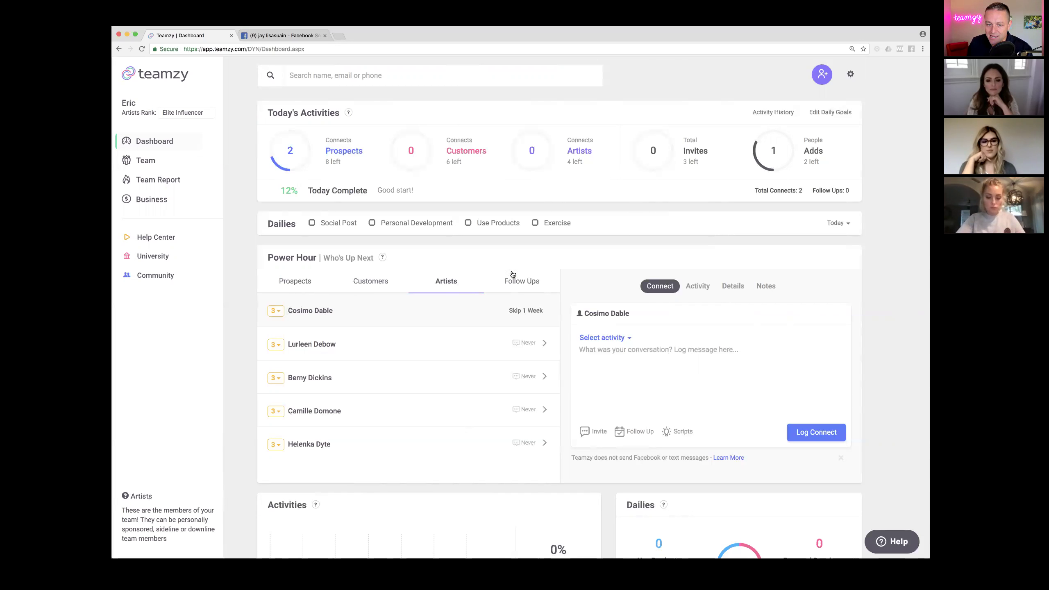
pyautogui.click(529, 282)
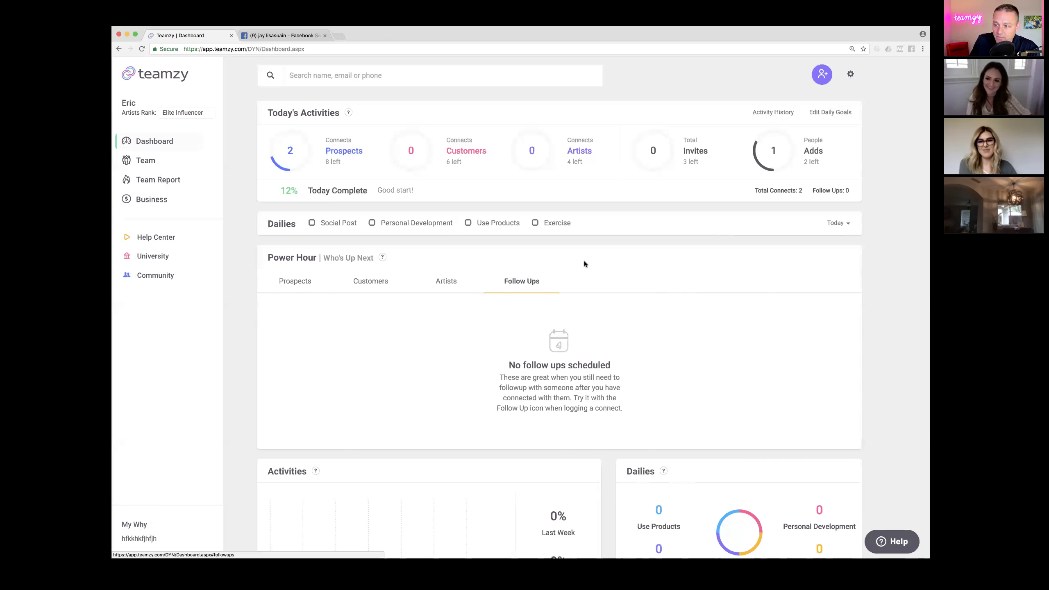
# Search for the already messaged prospect by first name, open their contact record and show its activity feed.
pyautogui.click(441, 79)
pyautogui.write('jay')
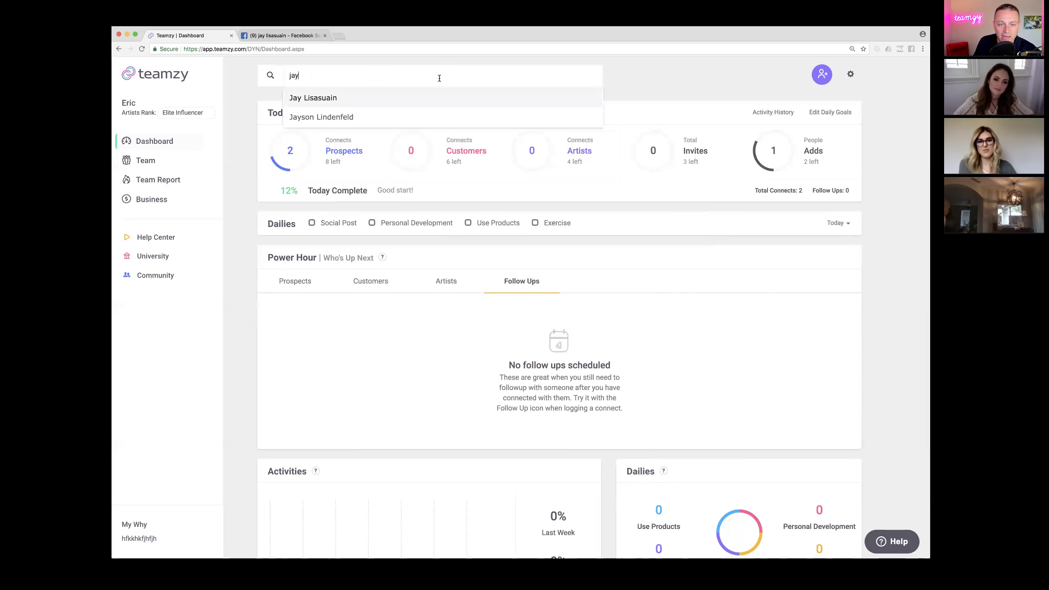
pyautogui.click(351, 98)
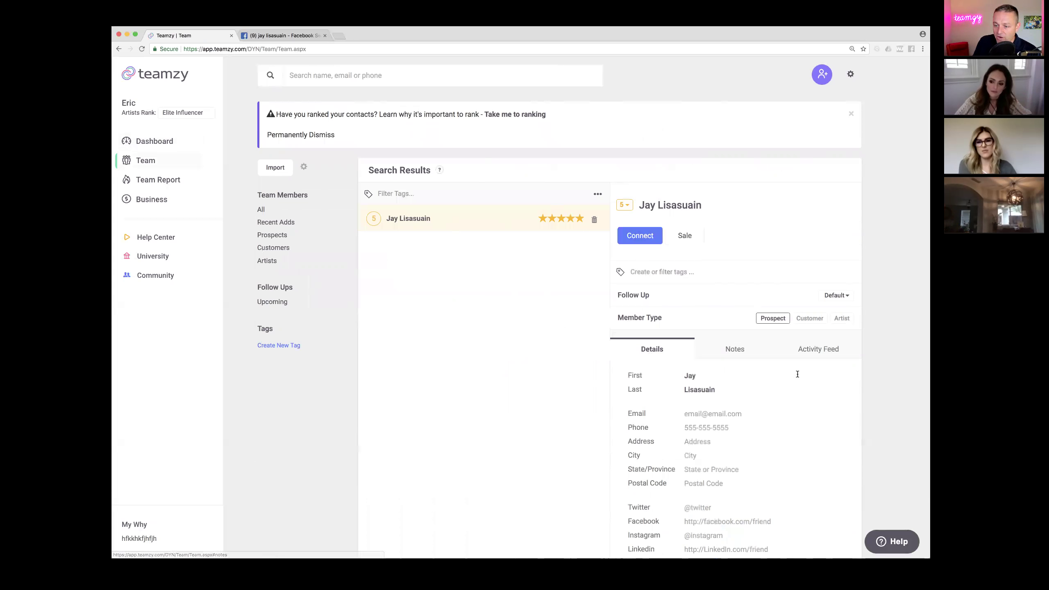
pyautogui.click(817, 351)
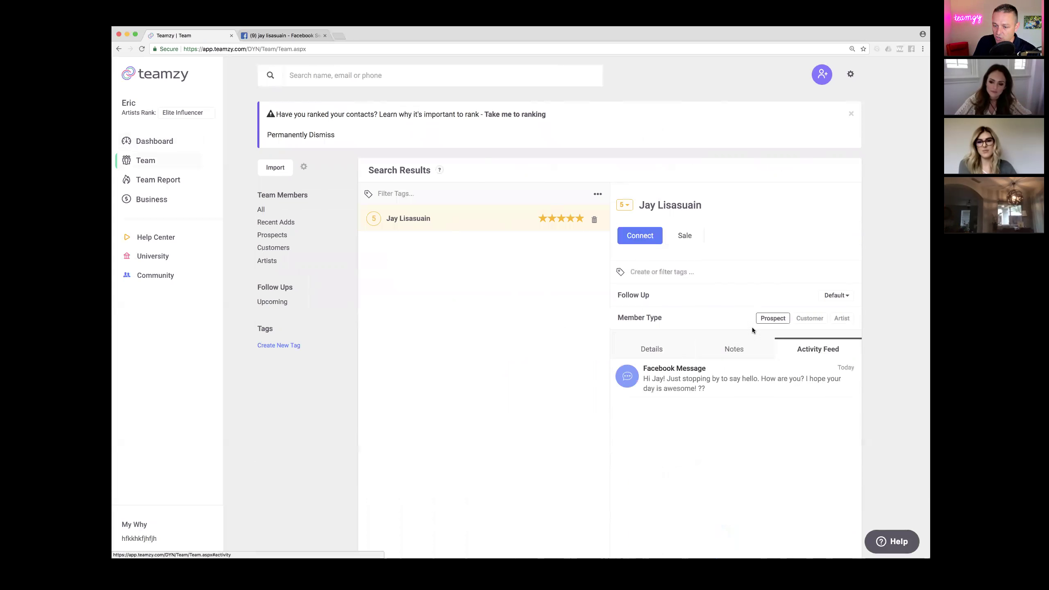
# Open the prospect's logged Facebook Message for editing, then cancel and close the activity details.
pyautogui.click(694, 383)
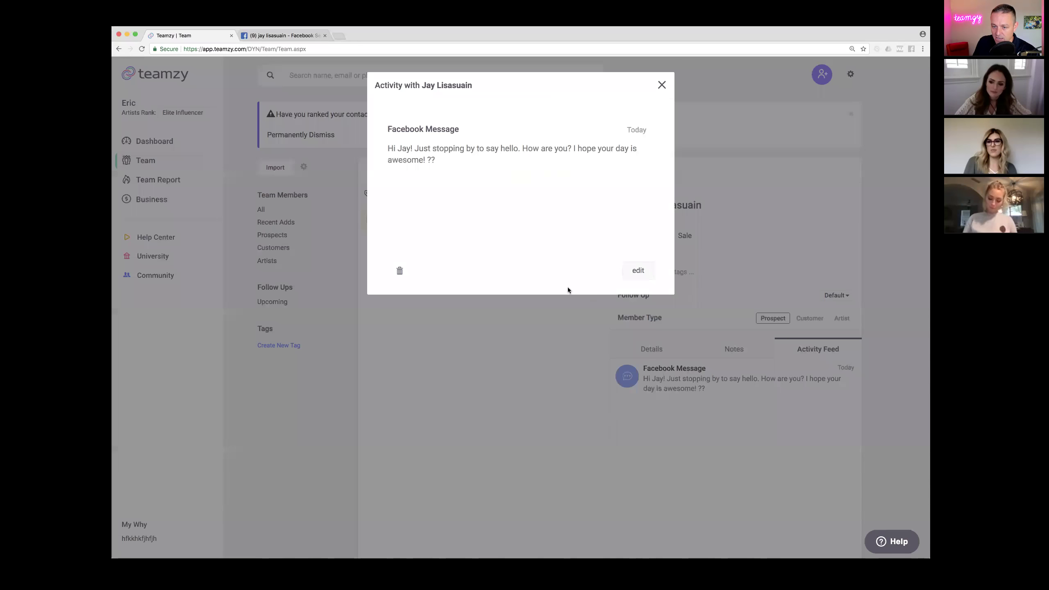
pyautogui.click(632, 271)
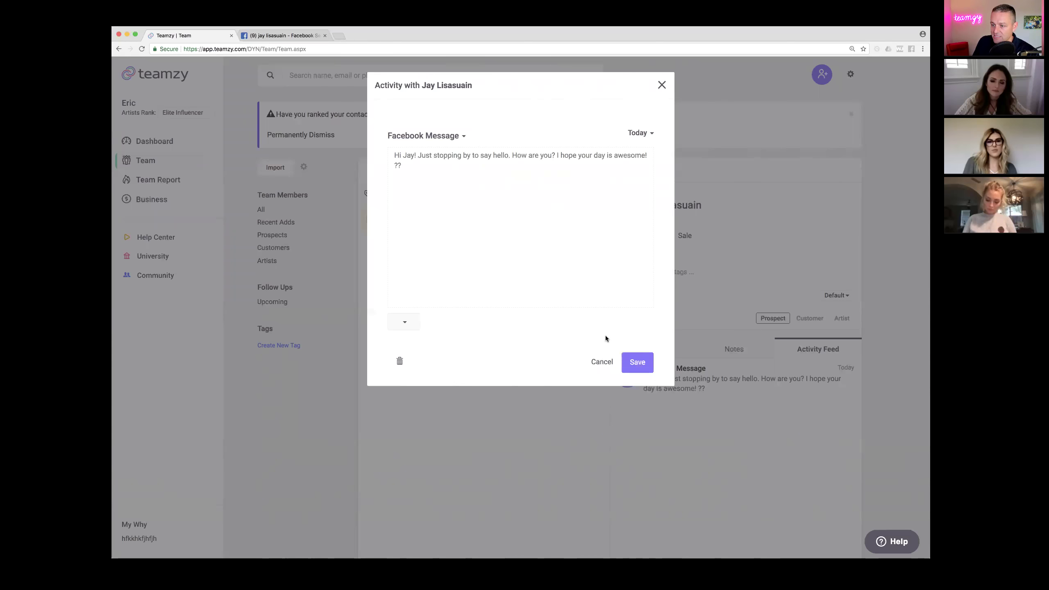
pyautogui.click(602, 363)
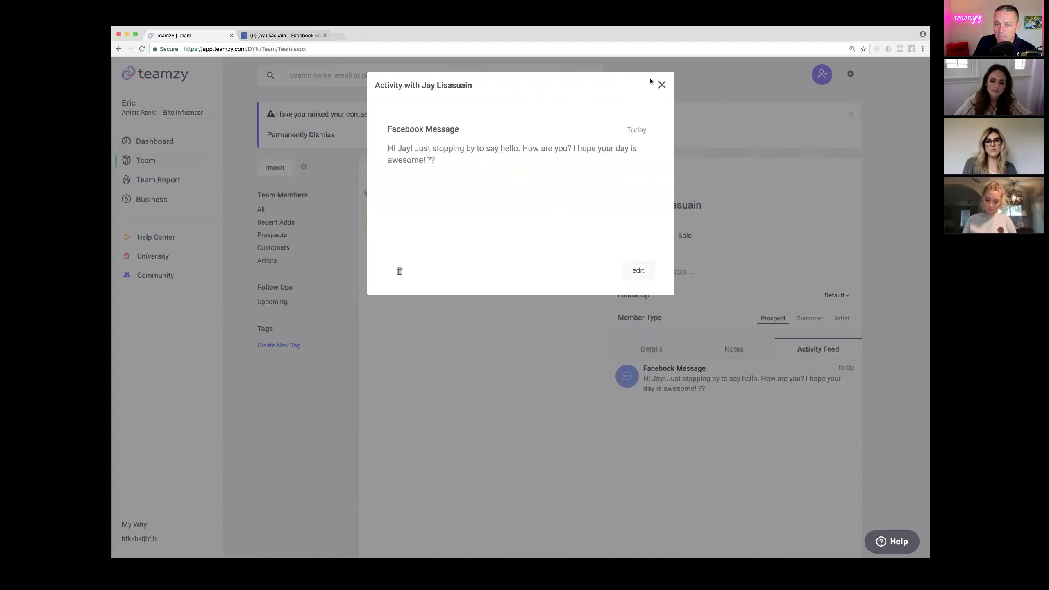
pyautogui.click(662, 85)
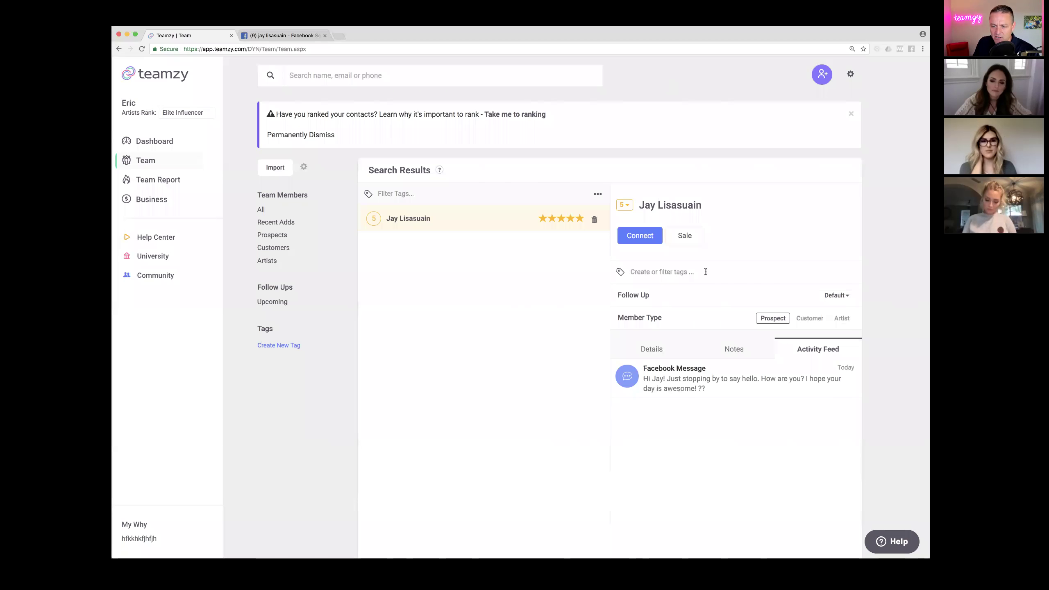
# Start a new connect for the prospect with an Online Event invite and the message "ONline event".
pyautogui.click(635, 236)
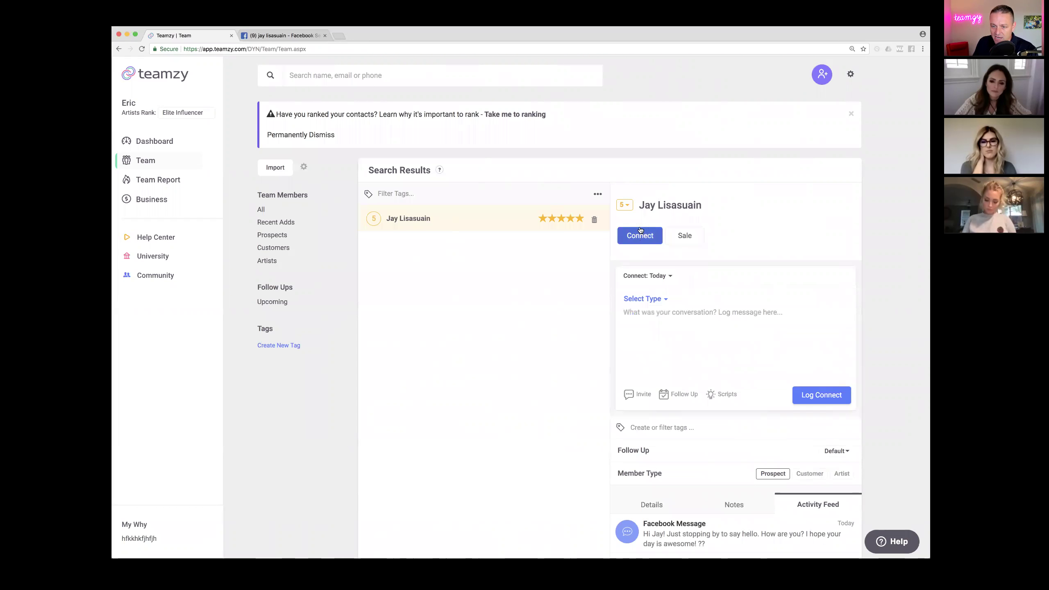
pyautogui.click(633, 397)
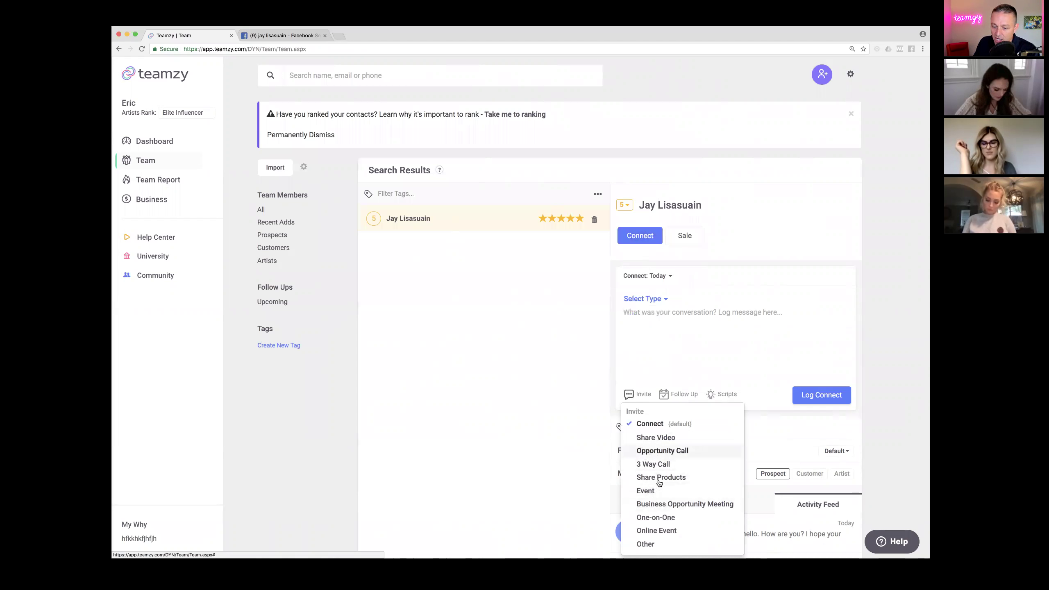
pyautogui.click(657, 530)
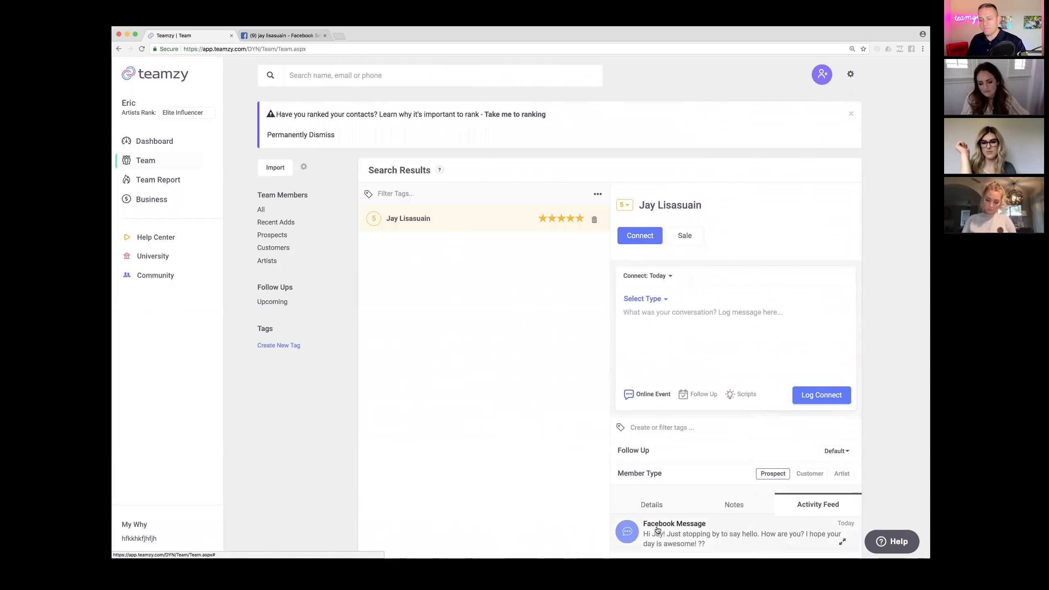
pyautogui.click(636, 334)
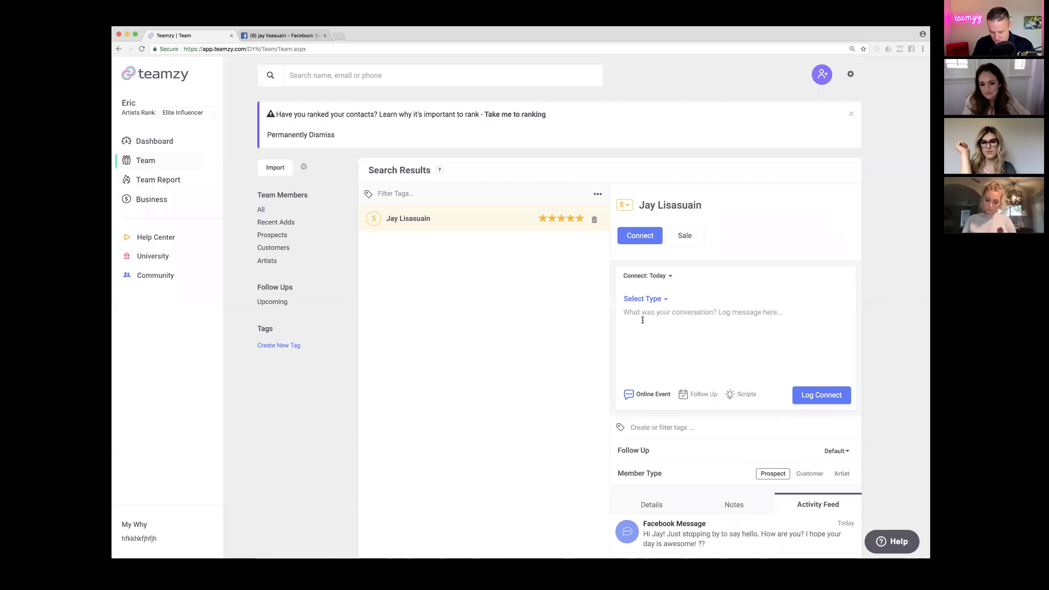
pyautogui.write('ONline event')
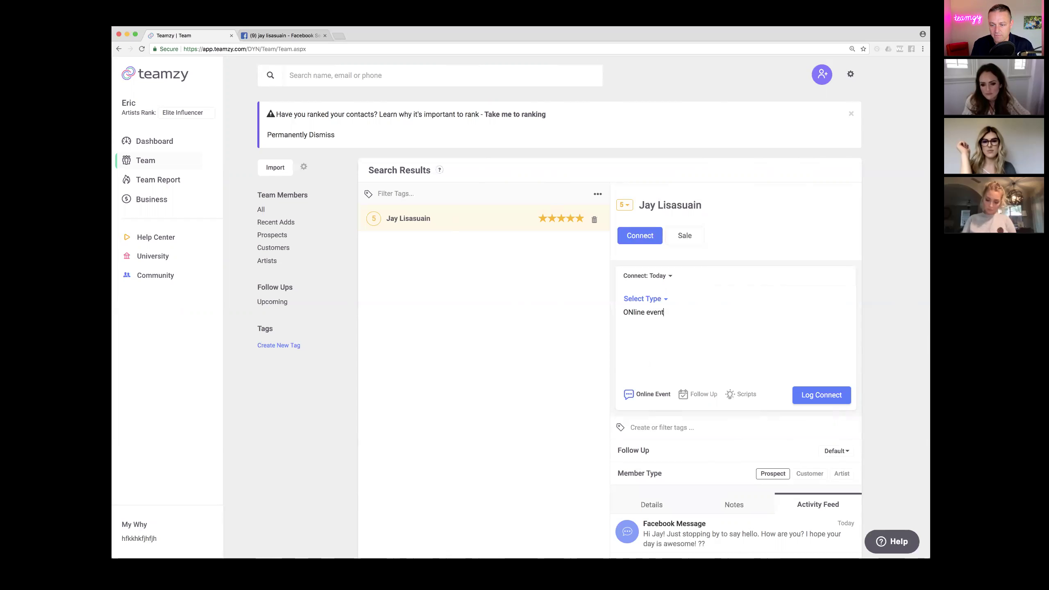
# Log the connect as an Email with a follow-up set for tomorrow, and return to the dashboard.
pyautogui.click(666, 298)
pyautogui.click(673, 329)
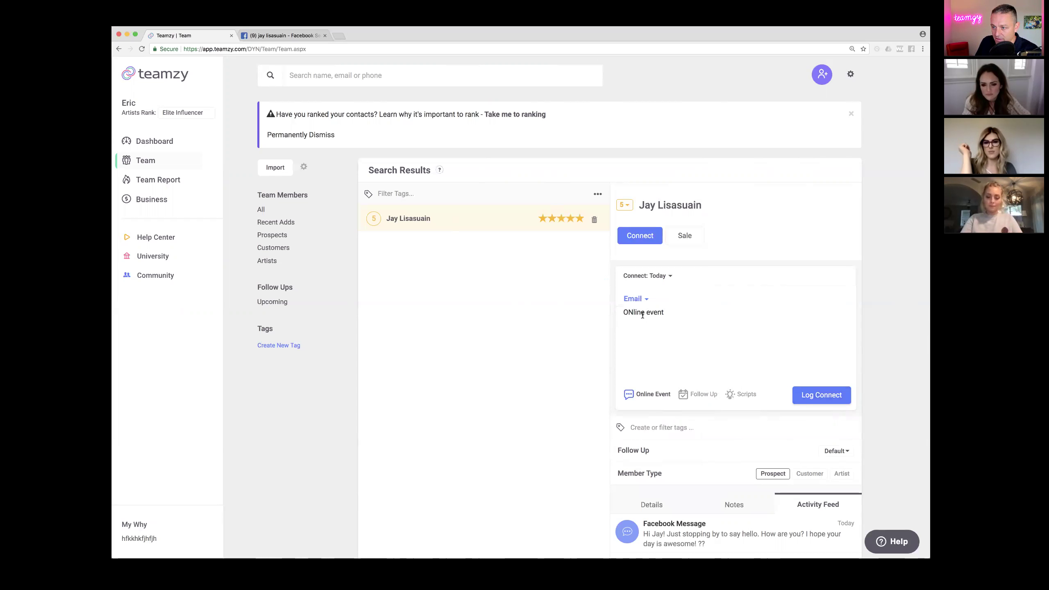
pyautogui.click(699, 395)
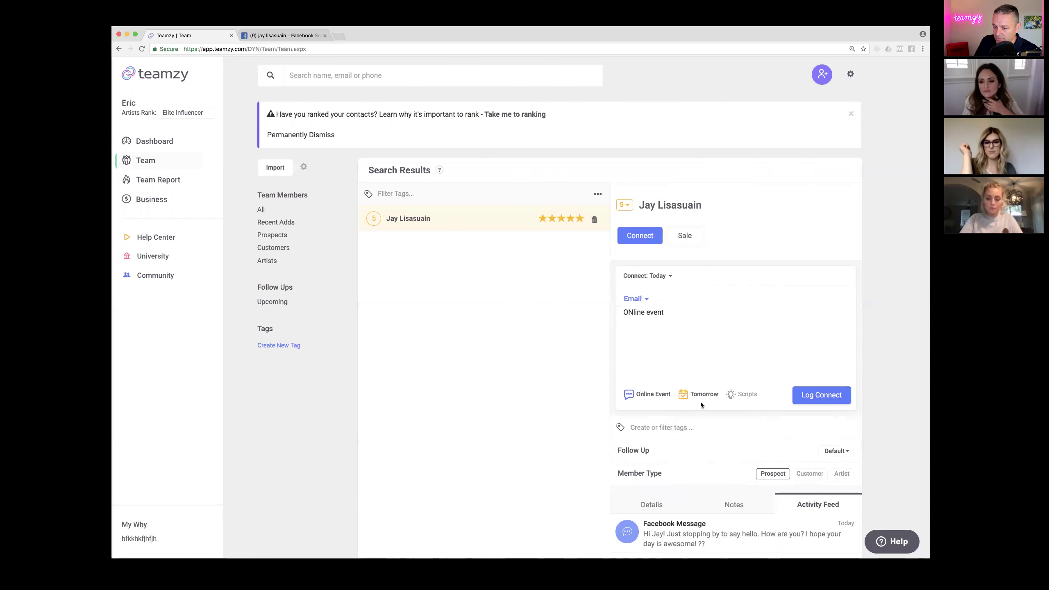
pyautogui.click(811, 399)
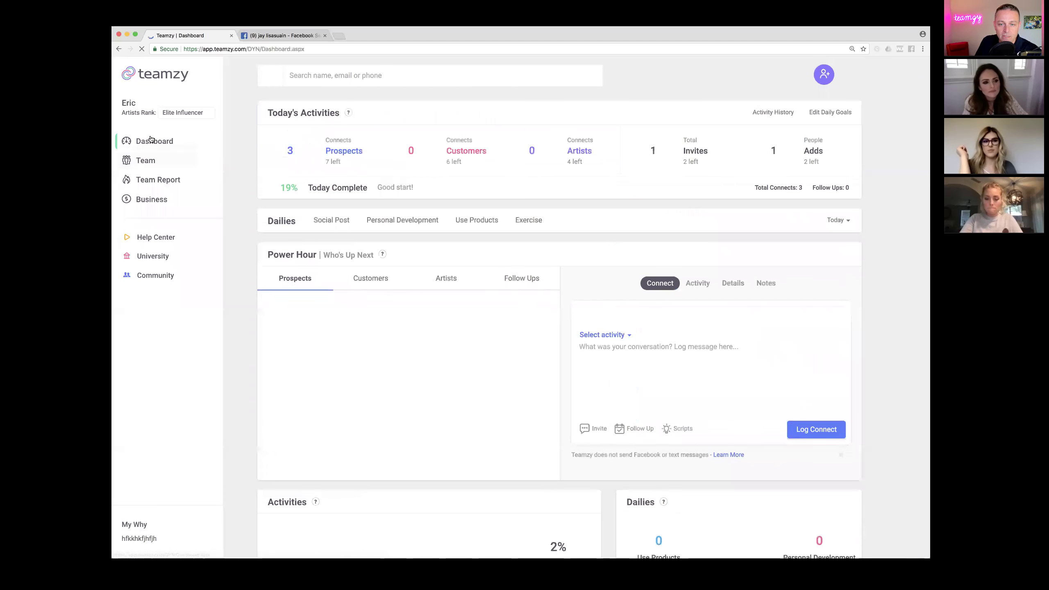
# Check the Invites tally and go through the Prospects, Customers, Artists and Follow Ups lists in Power Hour.
pyautogui.moveTo(658, 158)
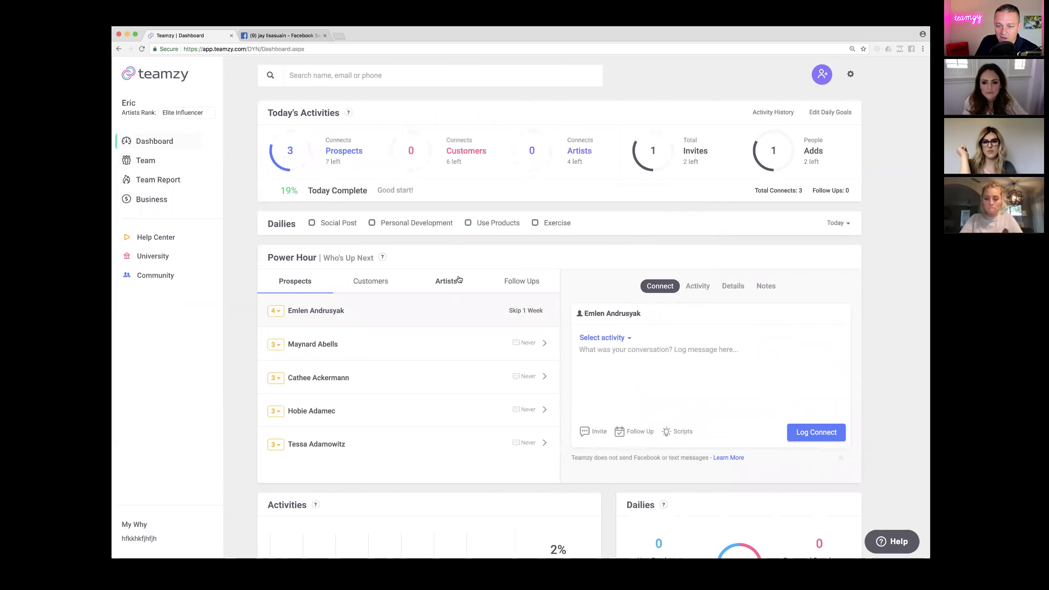
pyautogui.click(521, 281)
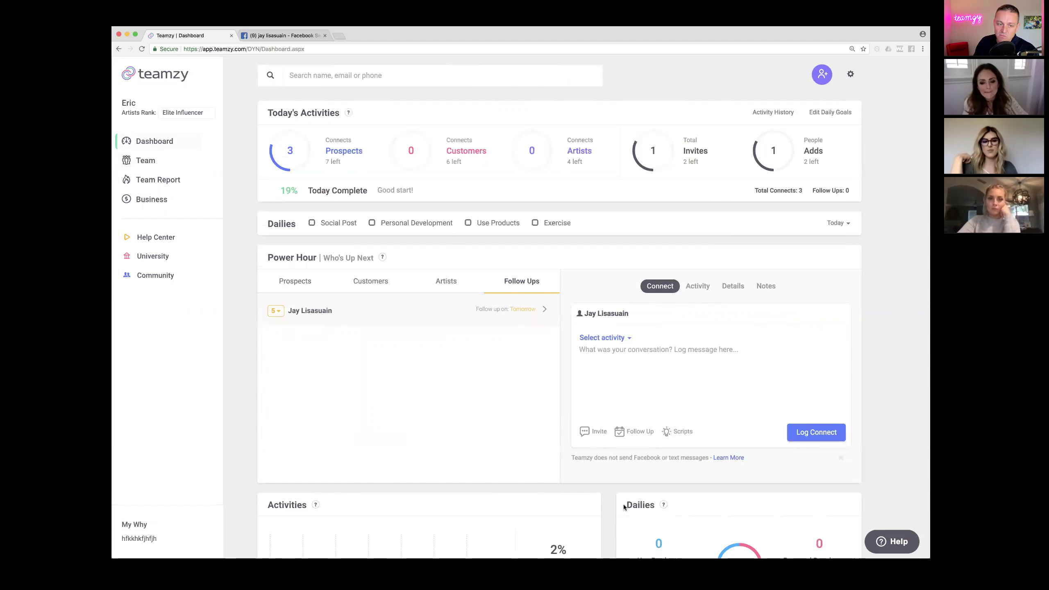
pyautogui.click(285, 285)
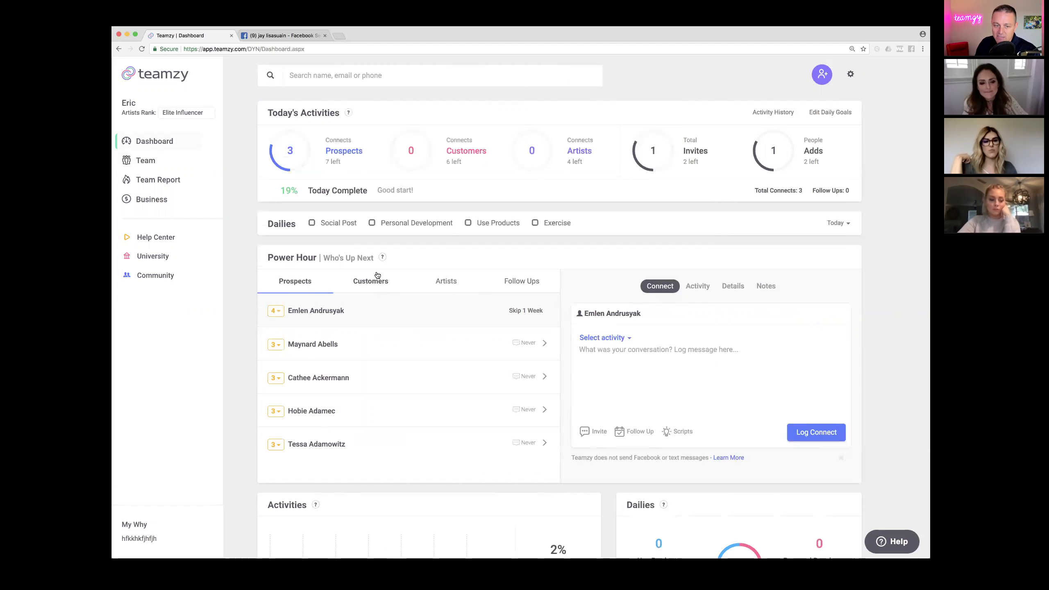
pyautogui.click(365, 284)
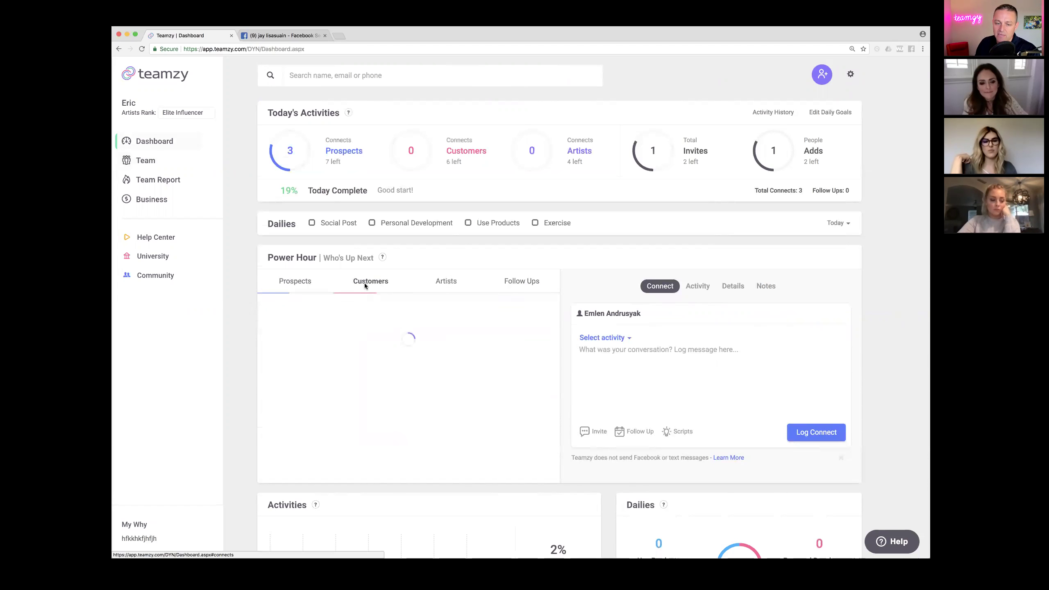
pyautogui.click(446, 282)
pyautogui.click(521, 281)
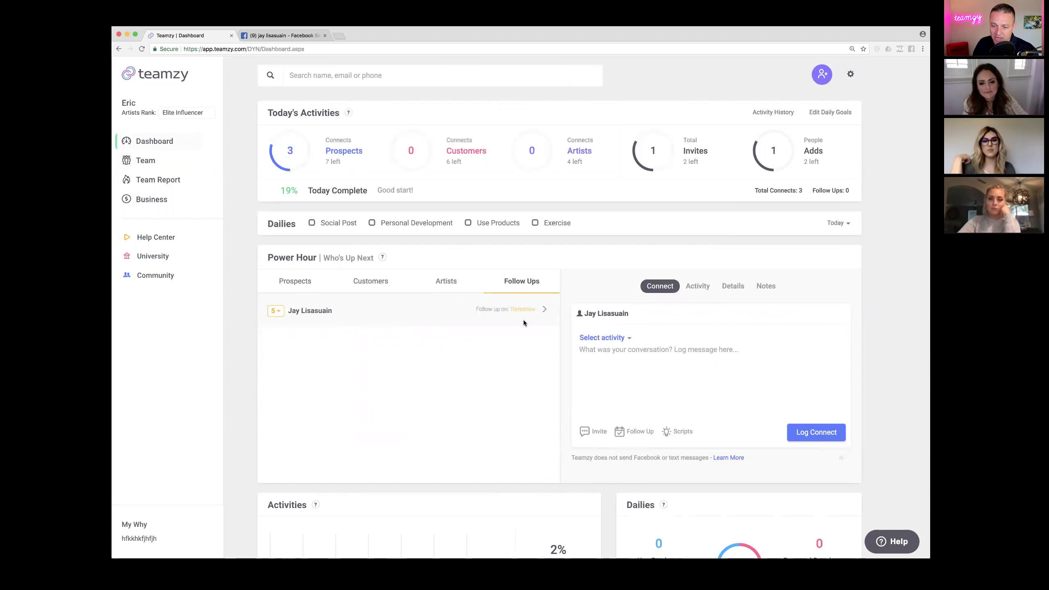
# Browse the Facebook scripts for the prospect awaiting follow-up and copy the Follow Up 1 script.
pyautogui.click(610, 349)
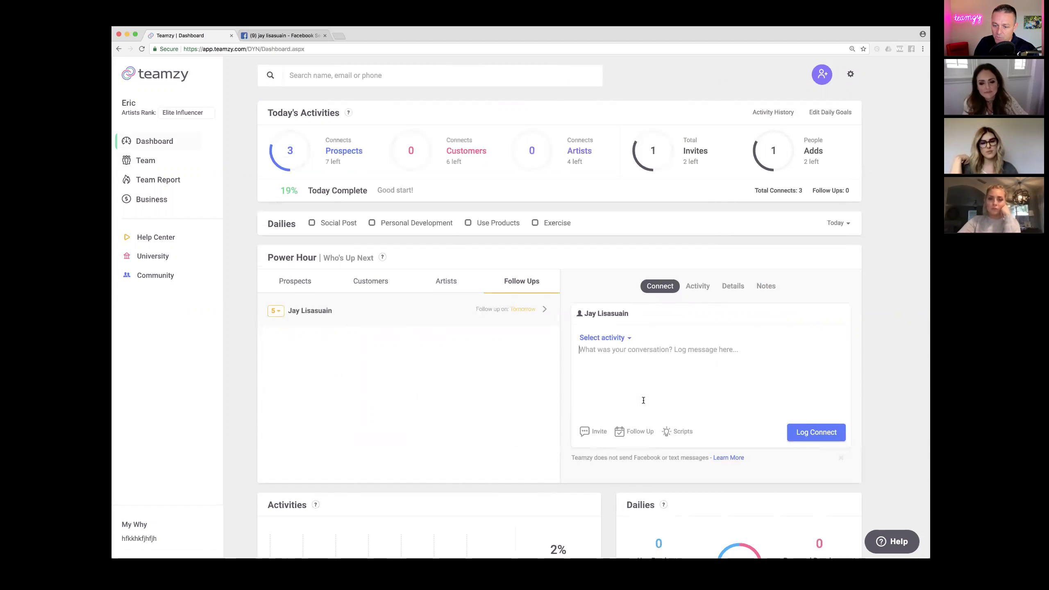
pyautogui.click(677, 433)
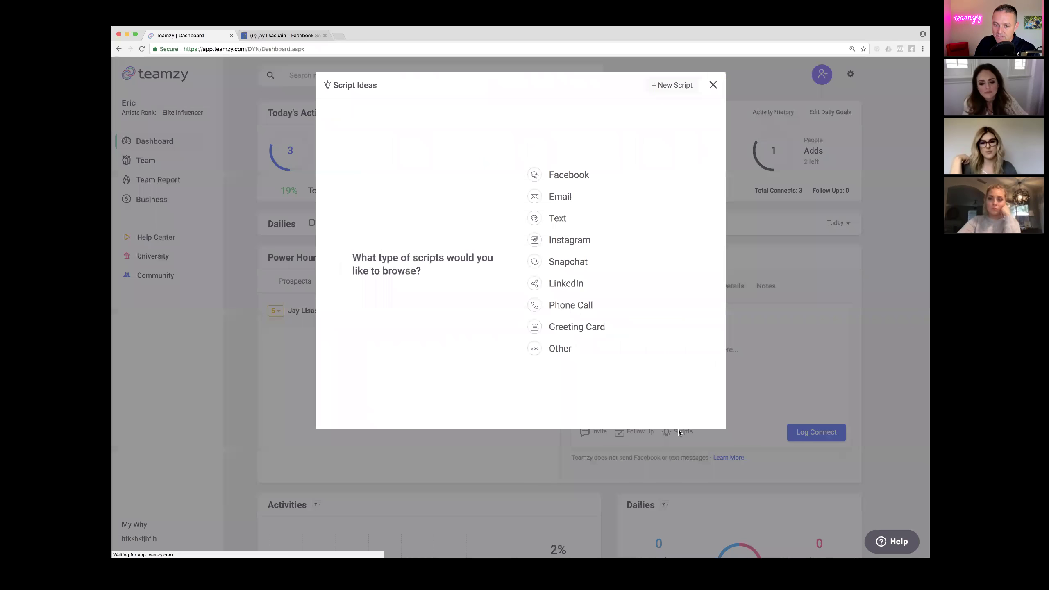
pyautogui.click(570, 174)
pyautogui.click(410, 273)
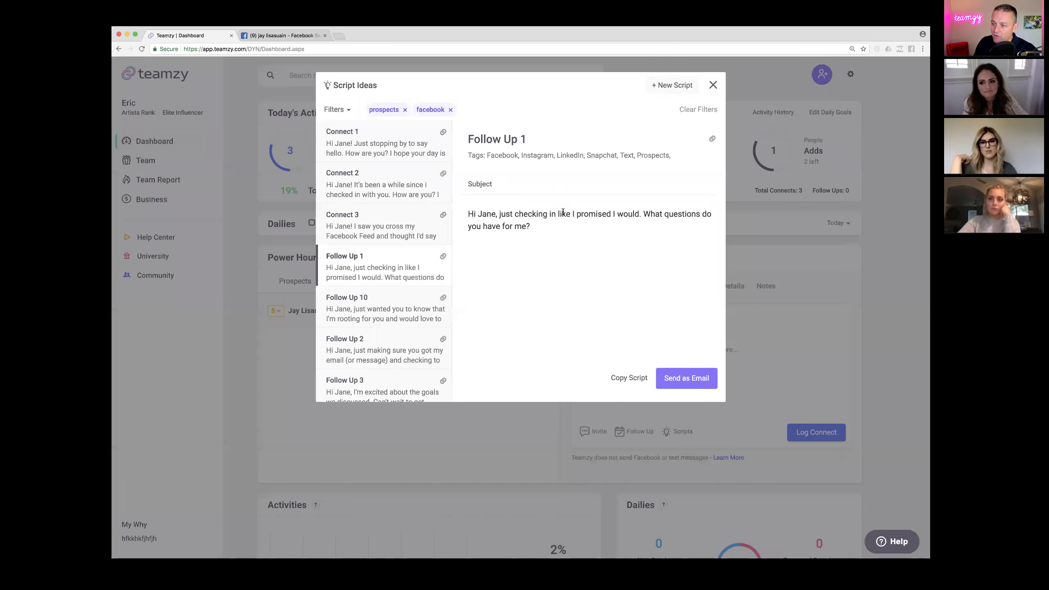
pyautogui.click(629, 377)
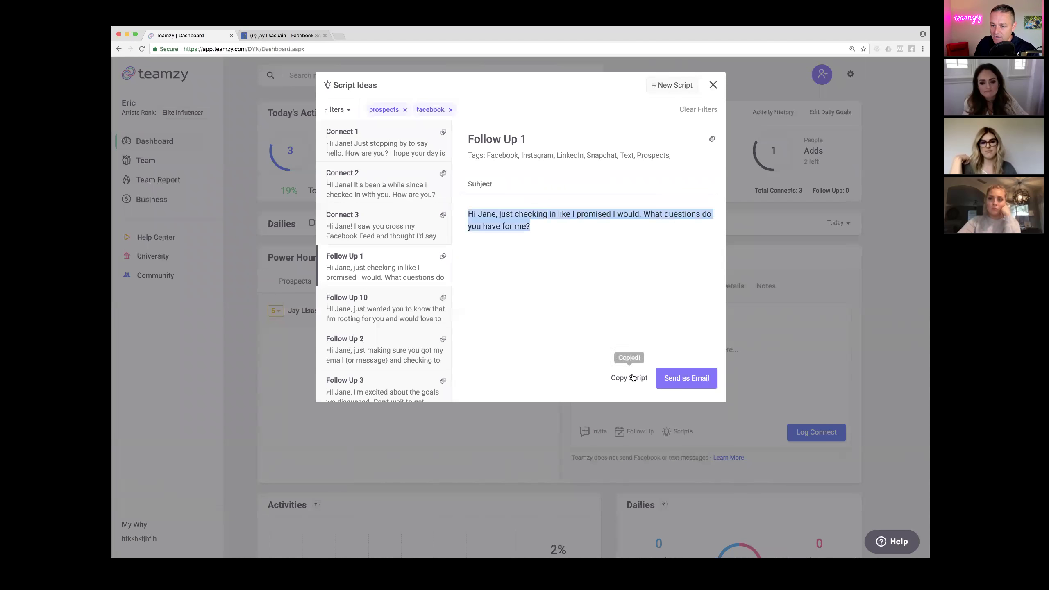
# Paste the copied Follow Up 1 script into the prospect's connect message and replace the name "Jane" with the prospect's first name.
pyautogui.click(764, 355)
pyautogui.rightClick(633, 347)
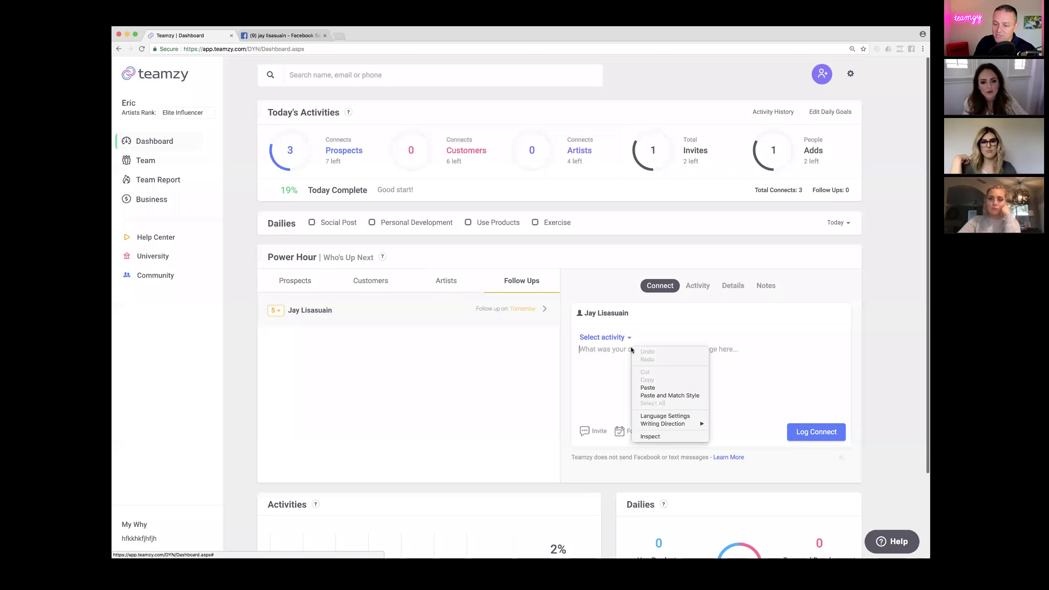
pyautogui.click(648, 388)
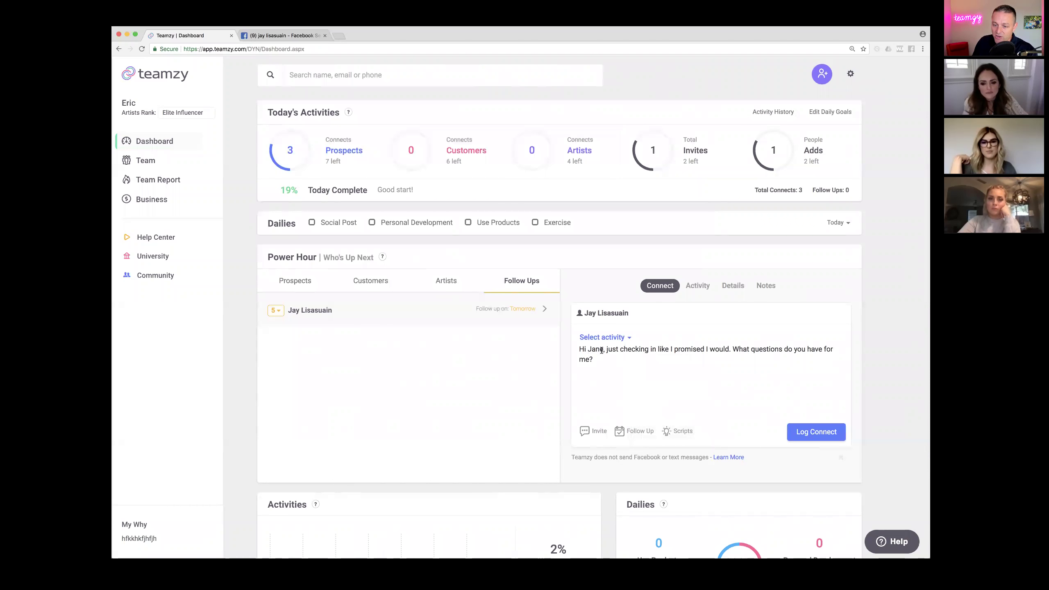
pyautogui.click(601, 351)
pyautogui.press('BackSpace')
pyautogui.press('BackSpace')
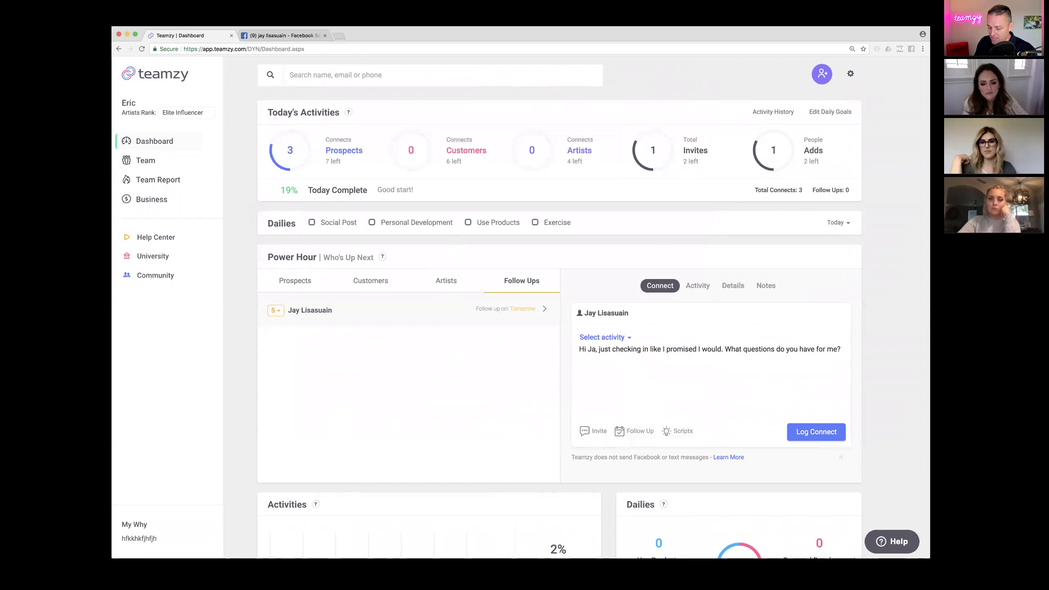
pyautogui.write('y')
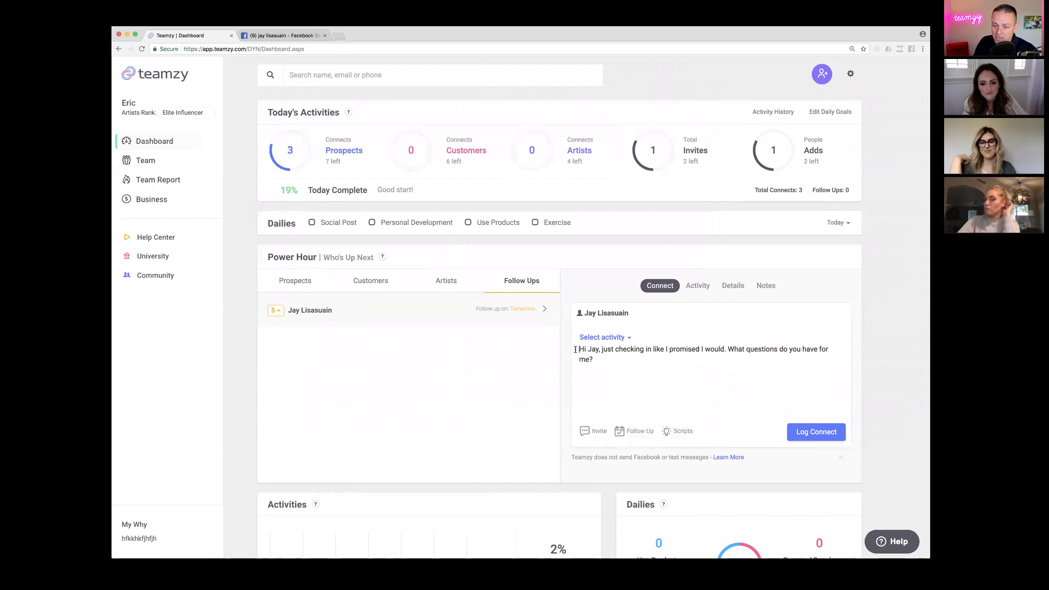
# Copy the whole personalised follow-up message, switch to Facebook and start a new message to the prospect.
pyautogui.press('super+a')
pyautogui.rightClick(593, 347)
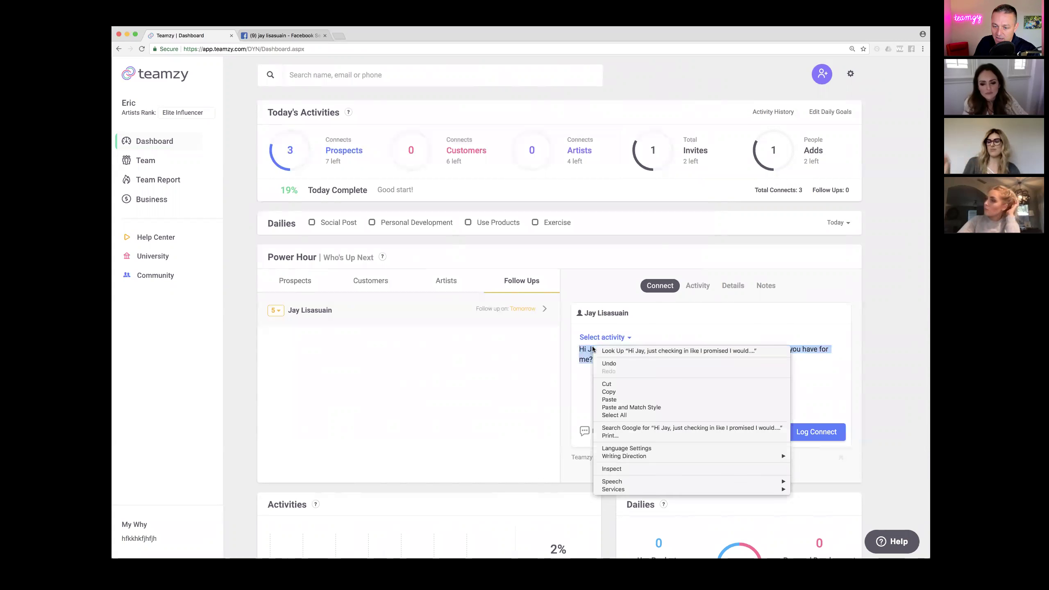
pyautogui.click(604, 391)
pyautogui.click(281, 36)
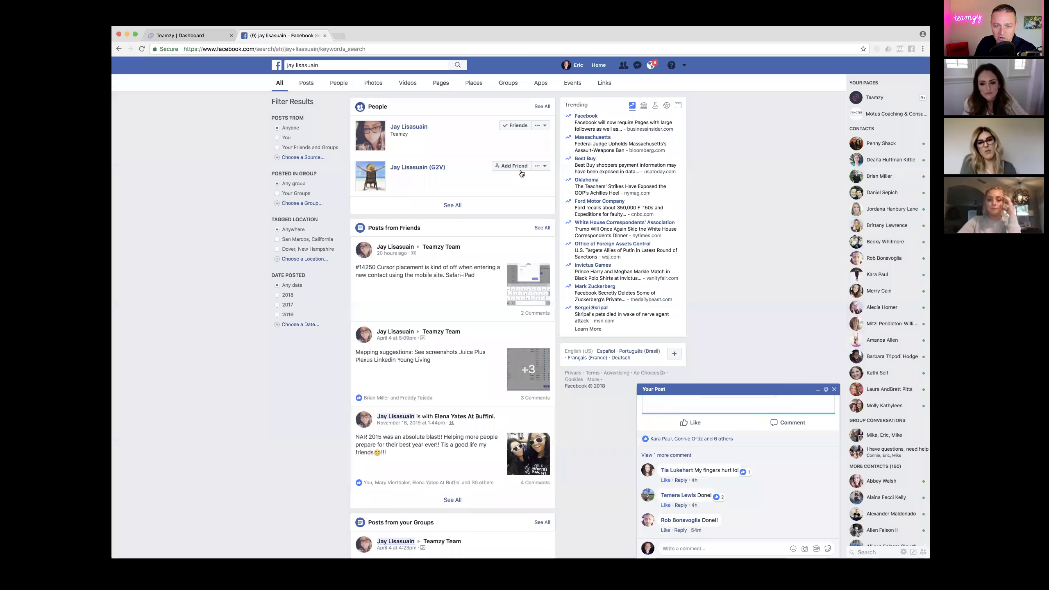
pyautogui.click(538, 128)
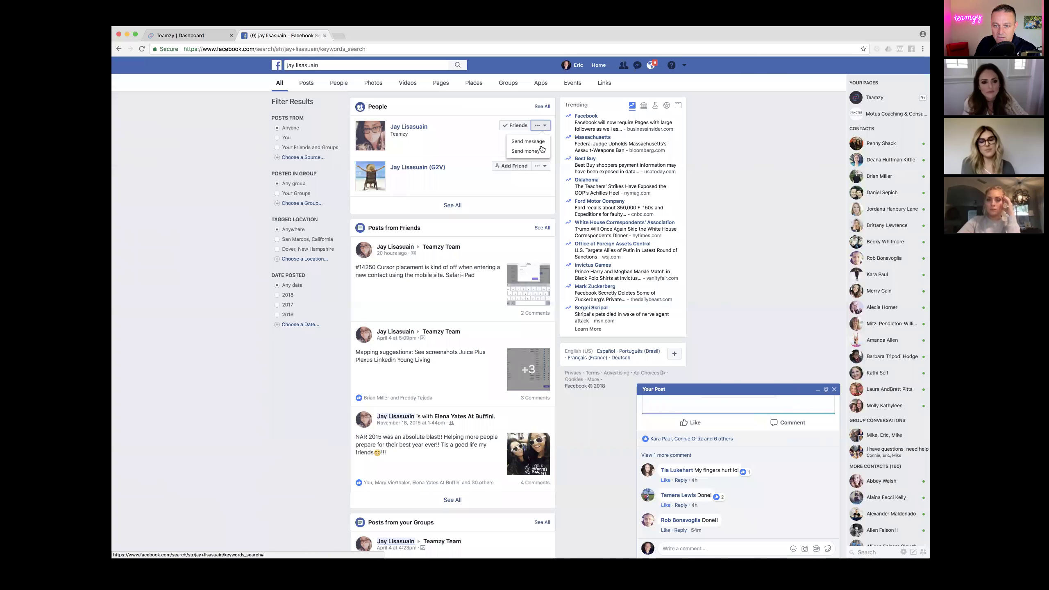
pyautogui.click(528, 142)
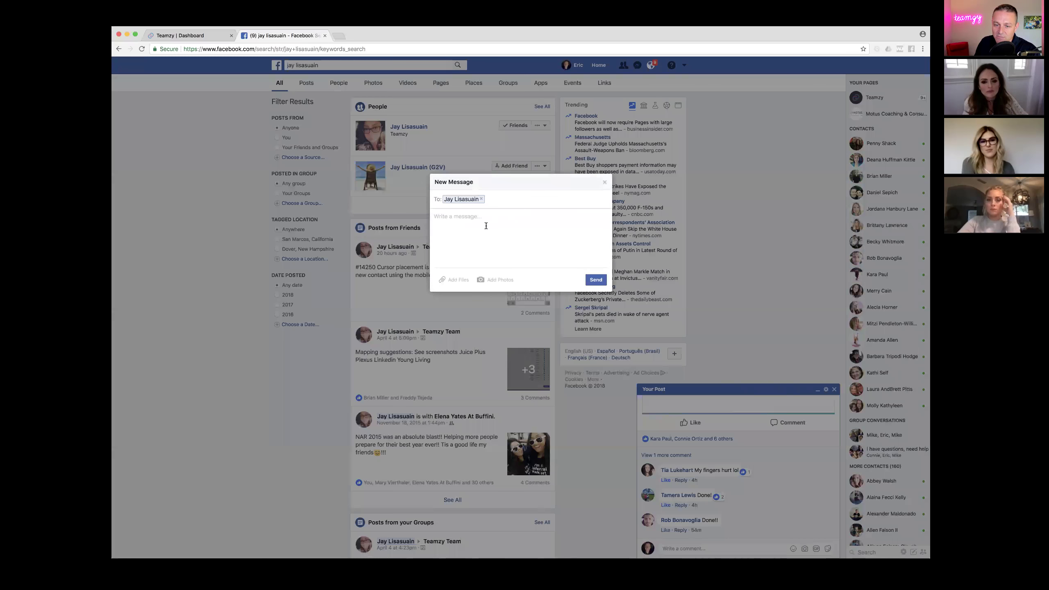
# Paste the follow-up text into the Facebook message, add a 😜 emoji at the end and send it.
pyautogui.rightClick(487, 226)
pyautogui.click(498, 267)
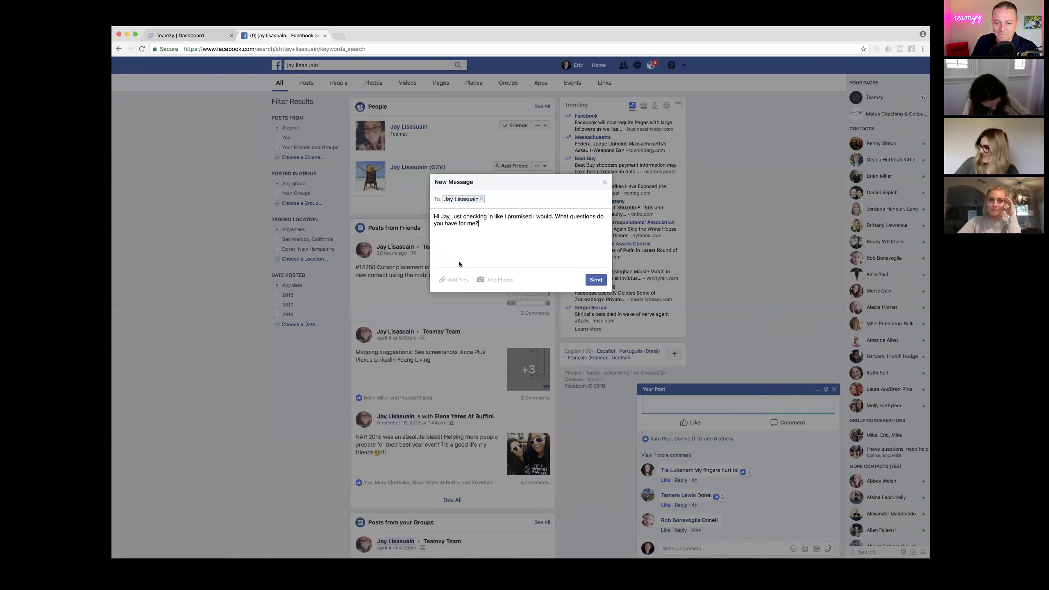
pyautogui.write('😜')
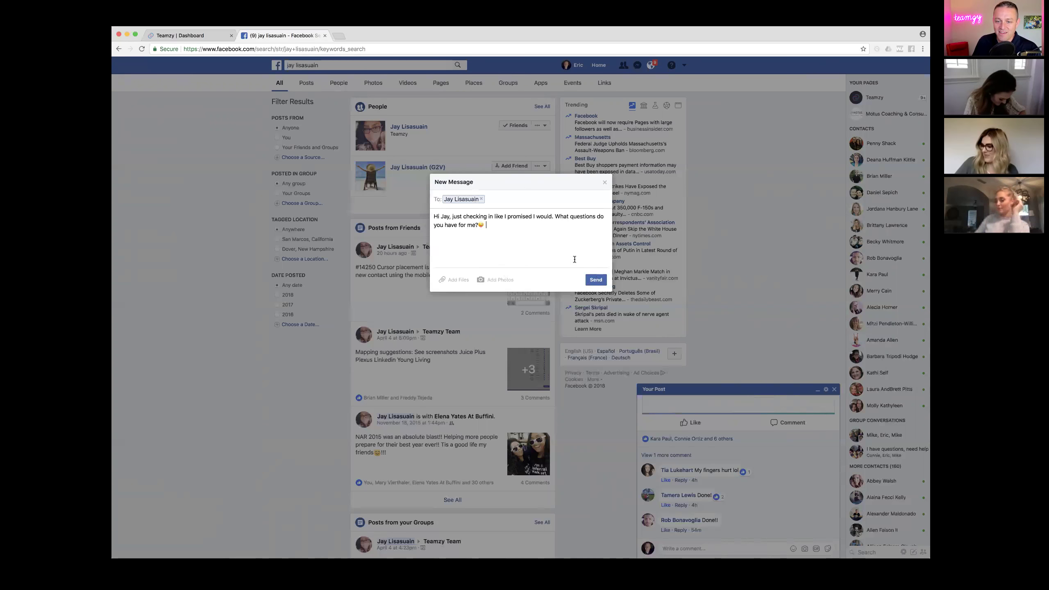
pyautogui.click(596, 280)
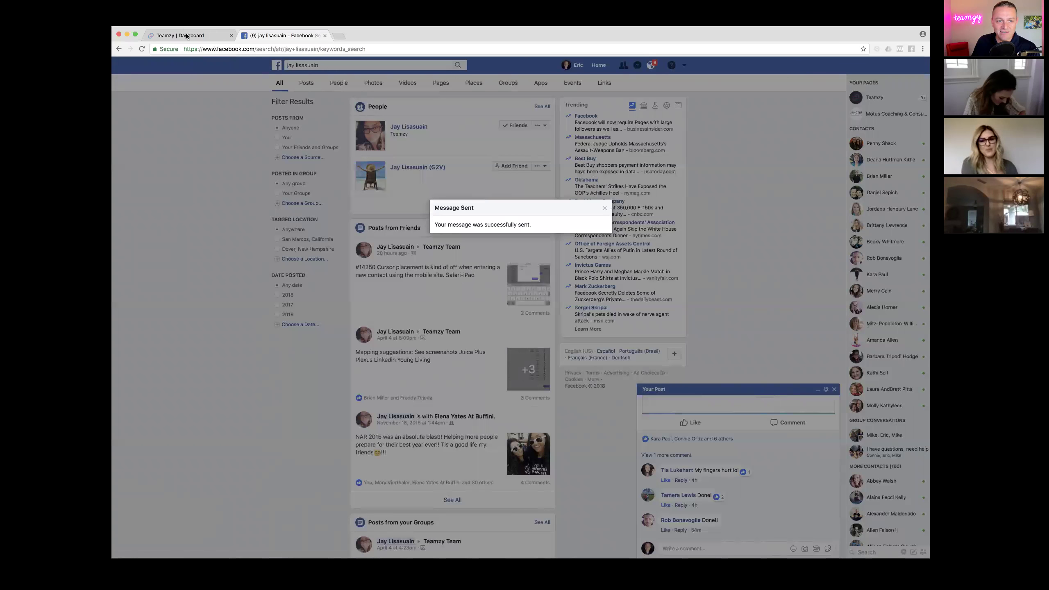
# Switch back to Teamzy and log the connect as a Facebook Message with a follow-up set for tomorrow.
pyautogui.click(187, 36)
pyautogui.click(612, 340)
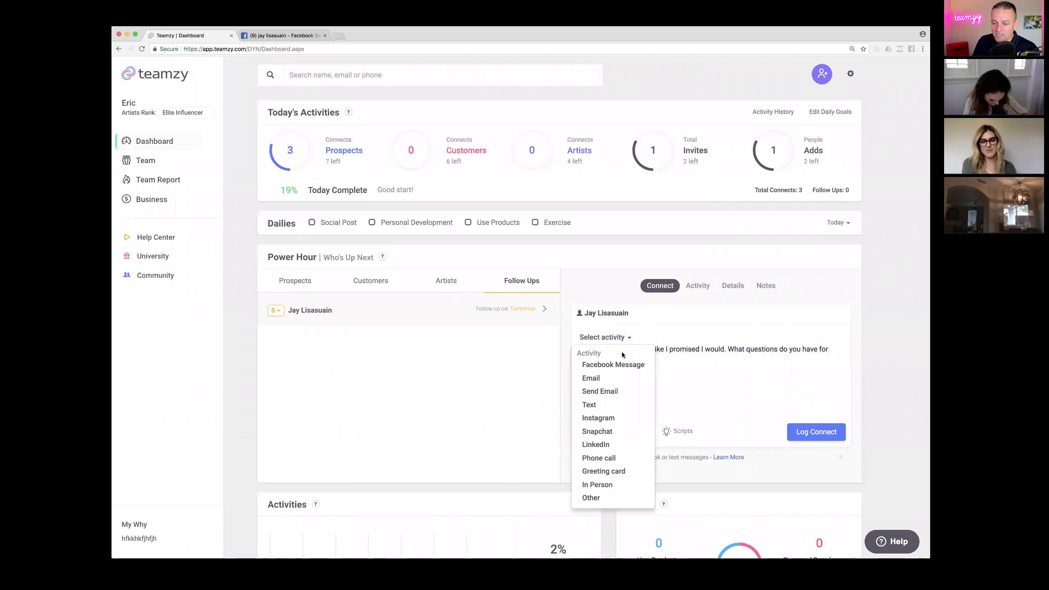
pyautogui.click(617, 363)
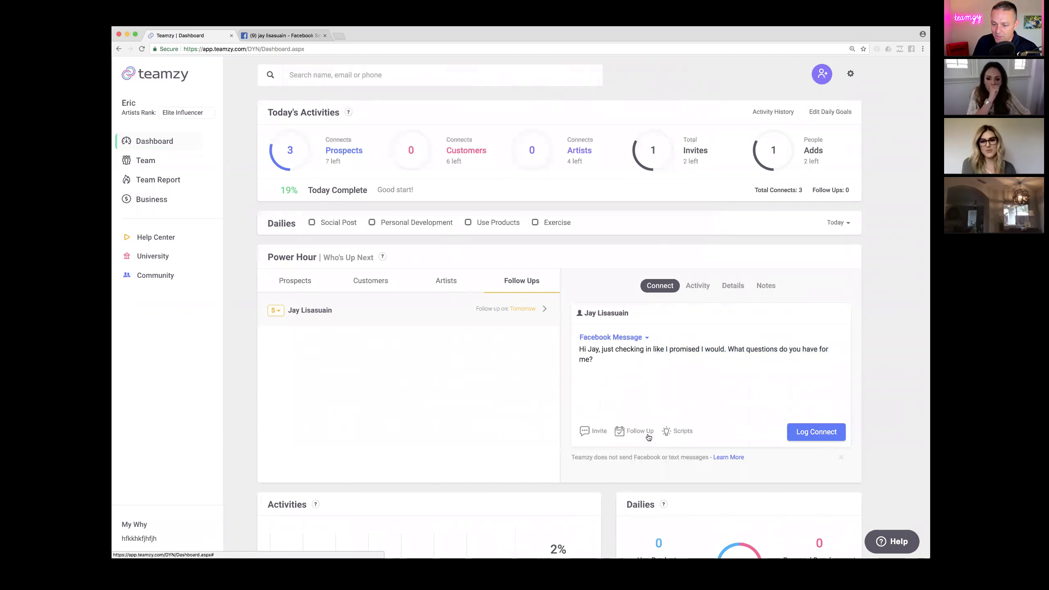
pyautogui.click(630, 434)
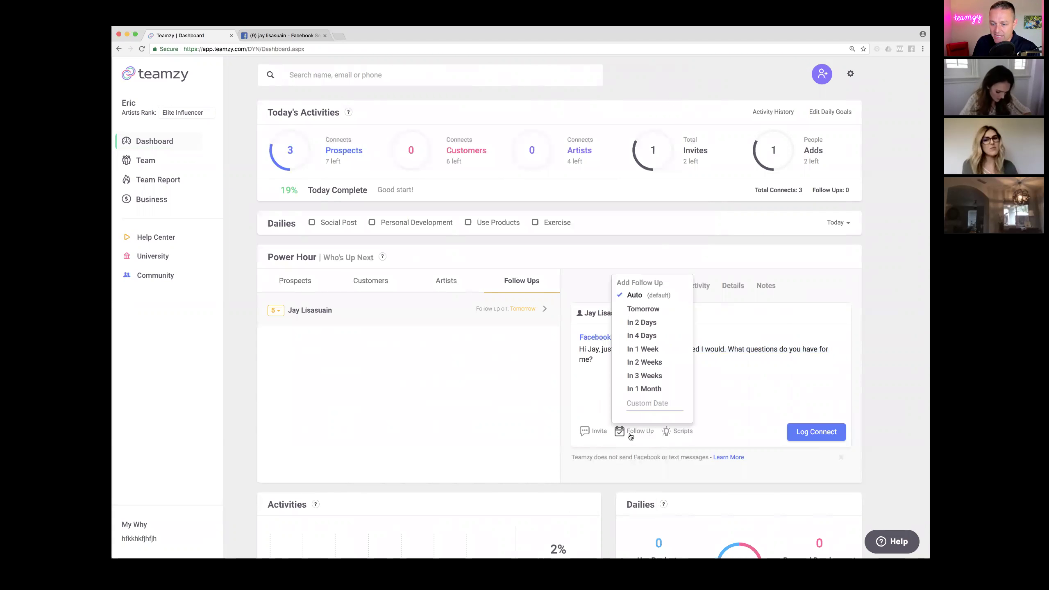
pyautogui.click(640, 310)
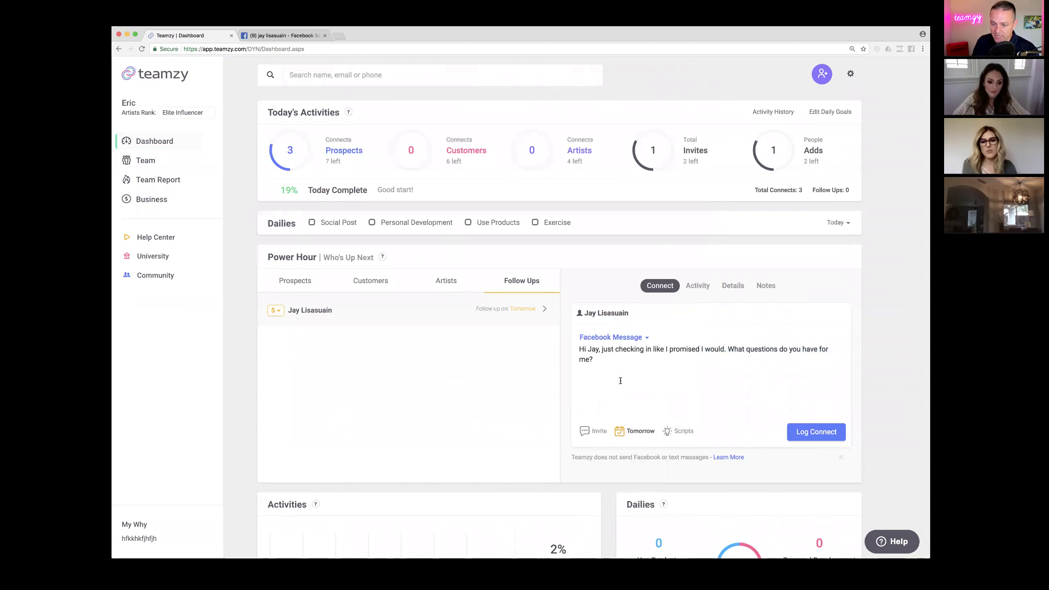
pyautogui.click(815, 432)
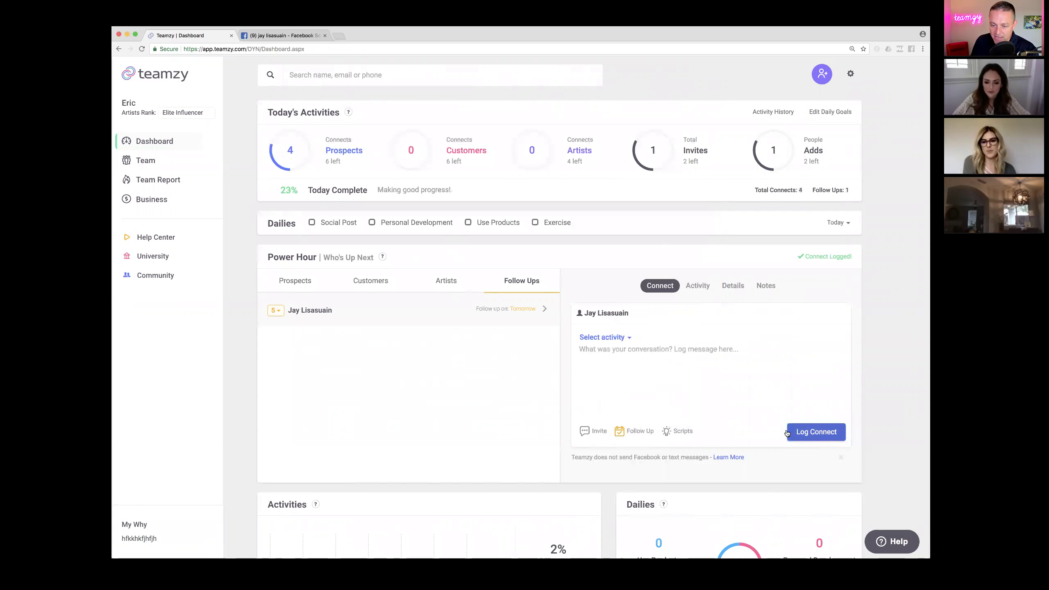